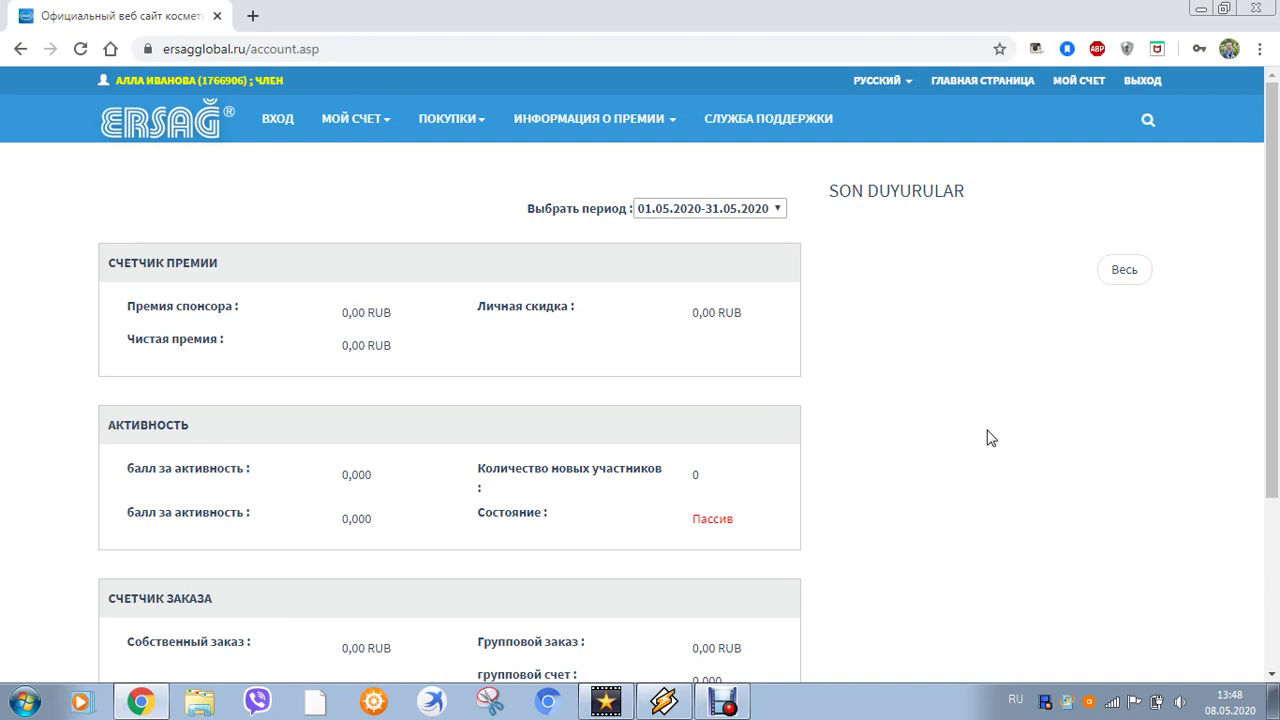
# Open the ЗАКАЗАТЬ (КОД ПРОДУКТА) form and accept the pre-order terms
pyautogui.scroll(-3, 990, 440)
pyautogui.scroll(3, 990, 440)
pyautogui.moveTo(455, 135)
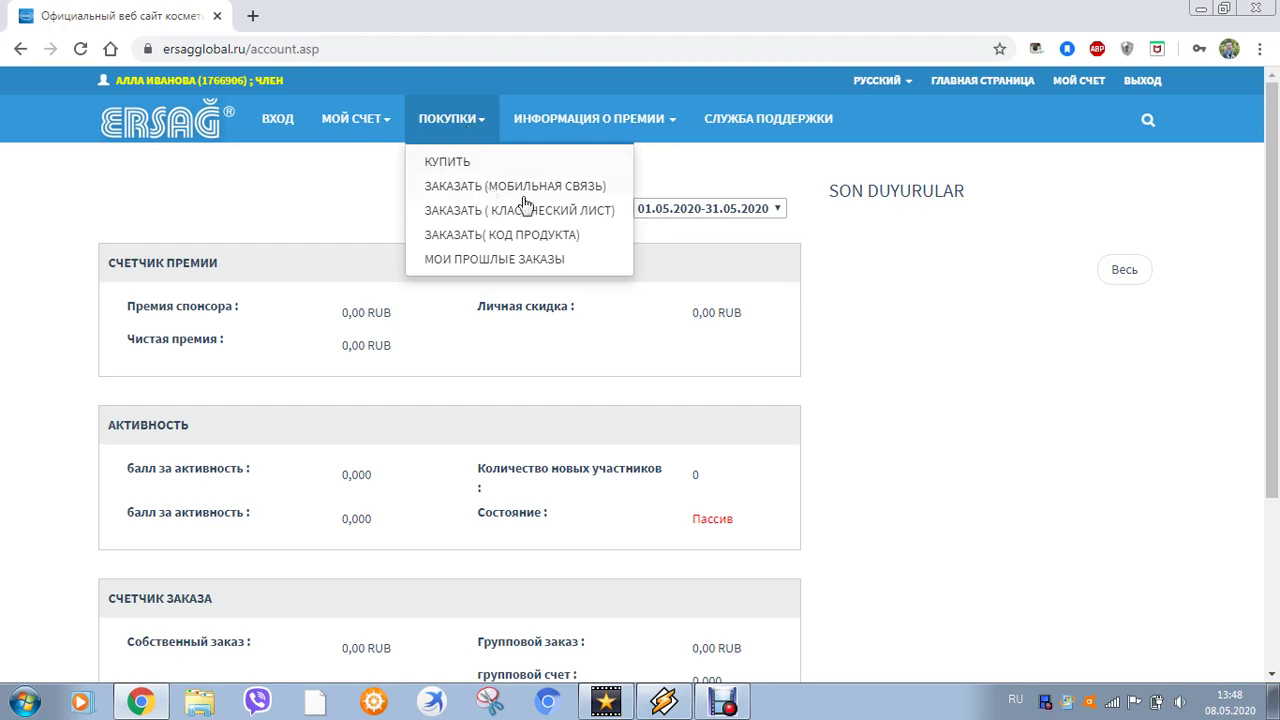
pyautogui.click(561, 246)
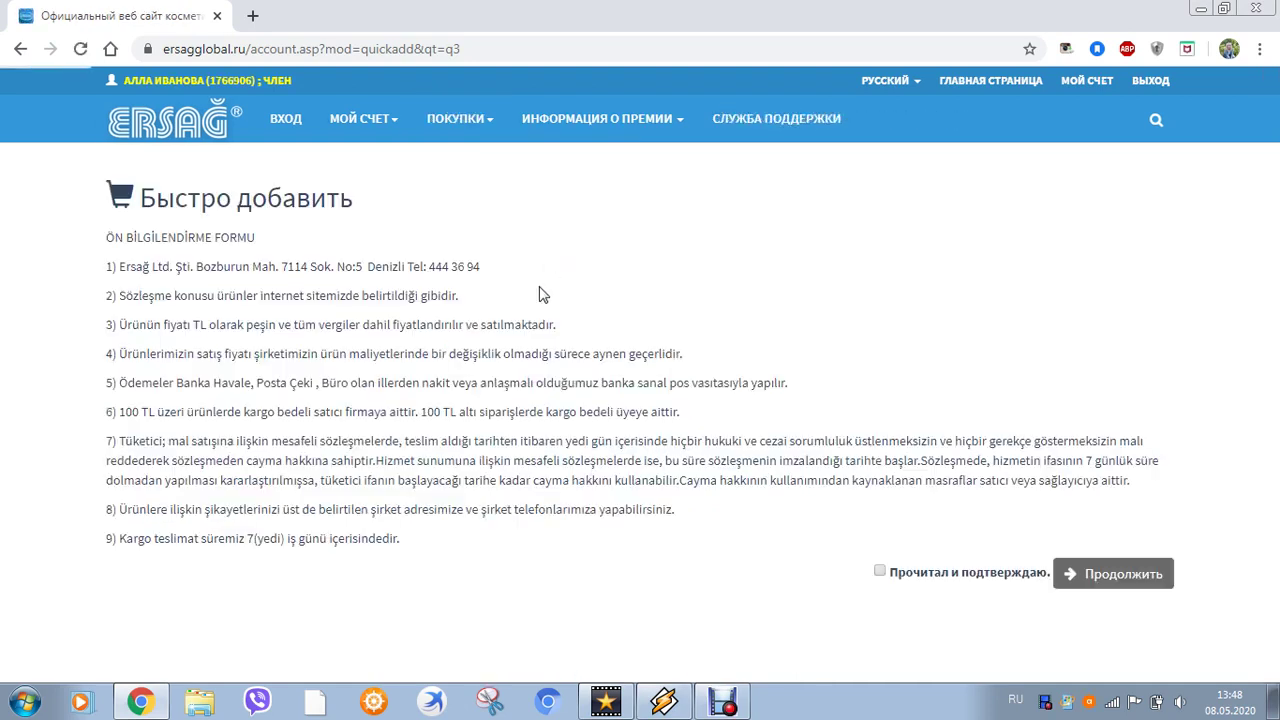
pyautogui.click(880, 576)
pyautogui.click(1115, 580)
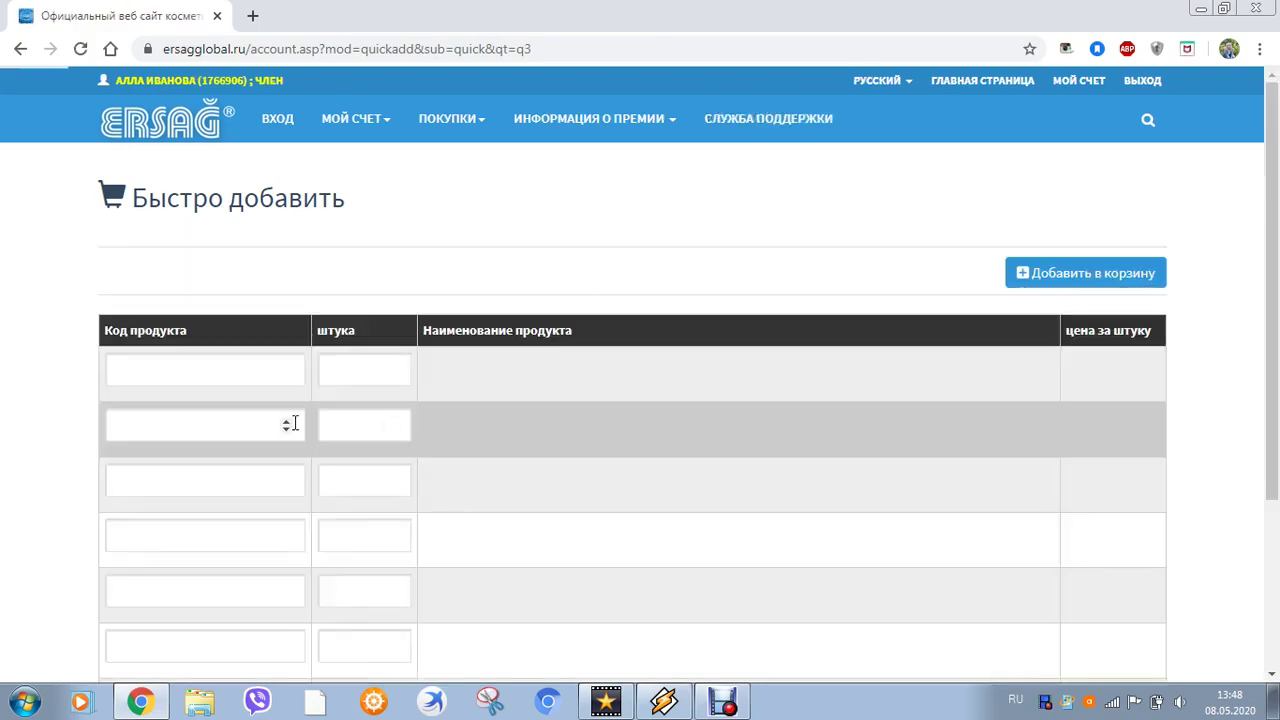
# Enter product code 105, the 1000 ml general cleaner, with quantity 1
pyautogui.click(203, 371)
pyautogui.write('105')
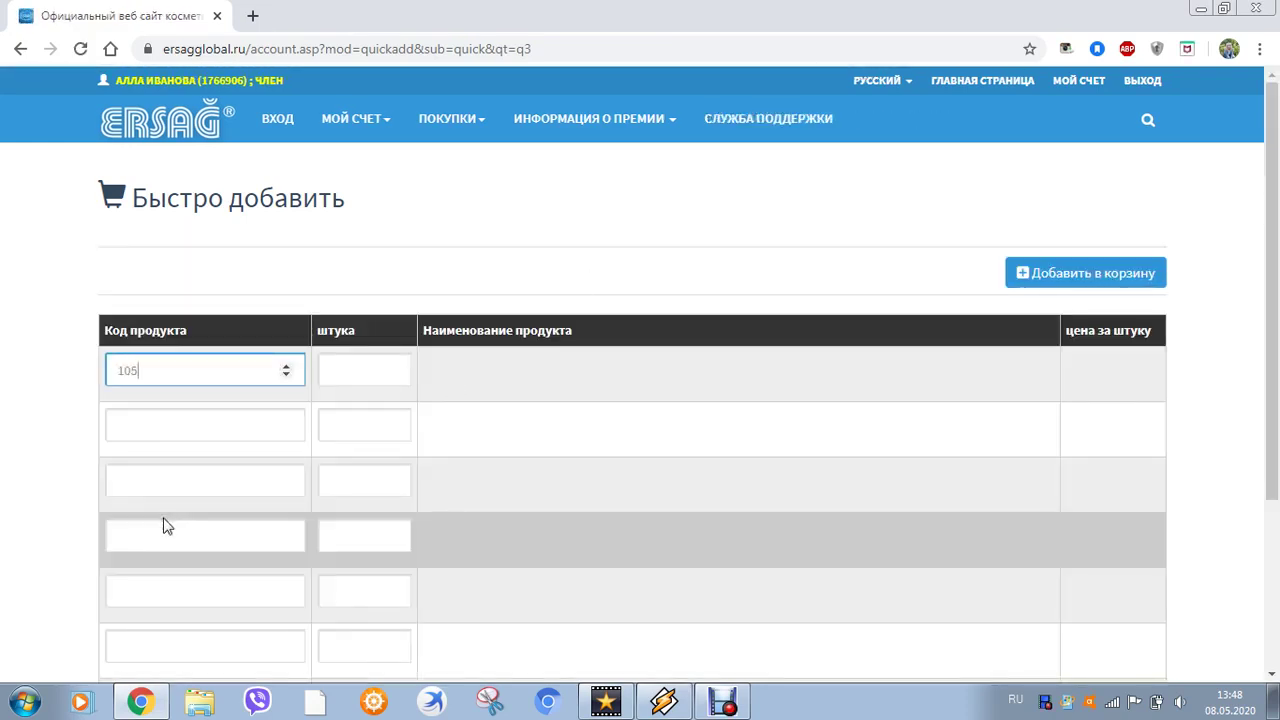
pyautogui.click(366, 368)
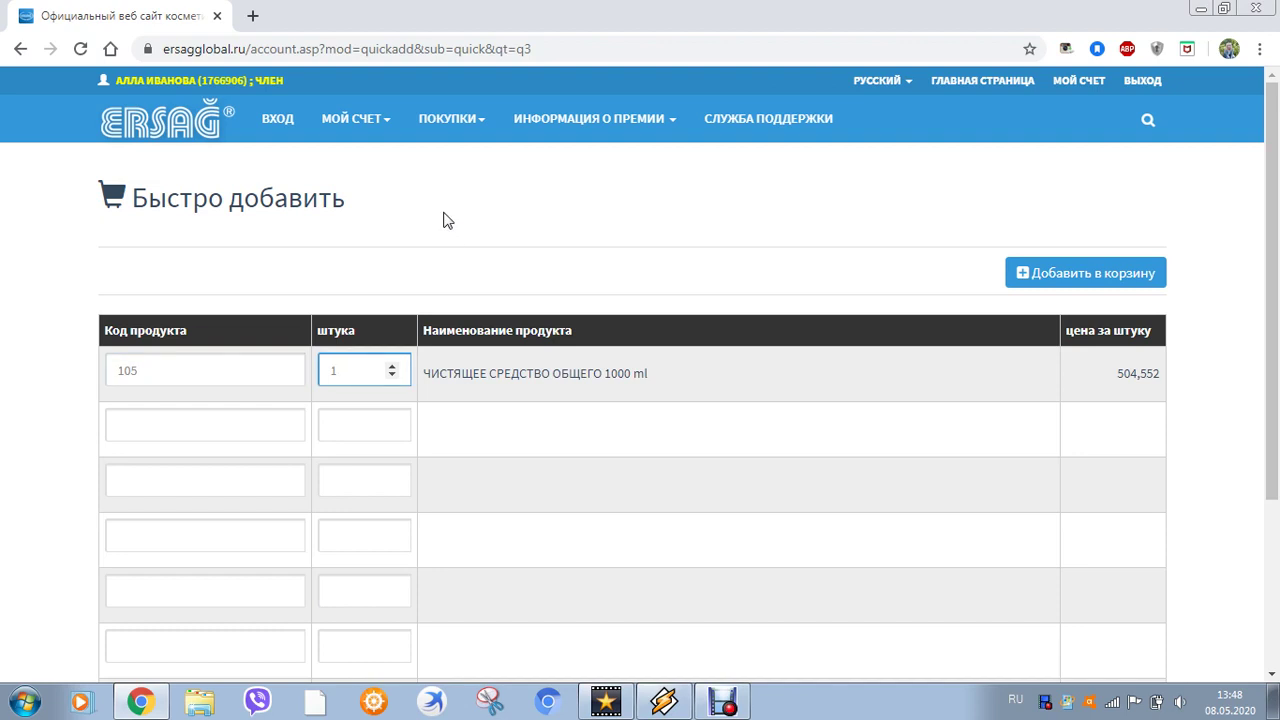
pyautogui.click(443, 220)
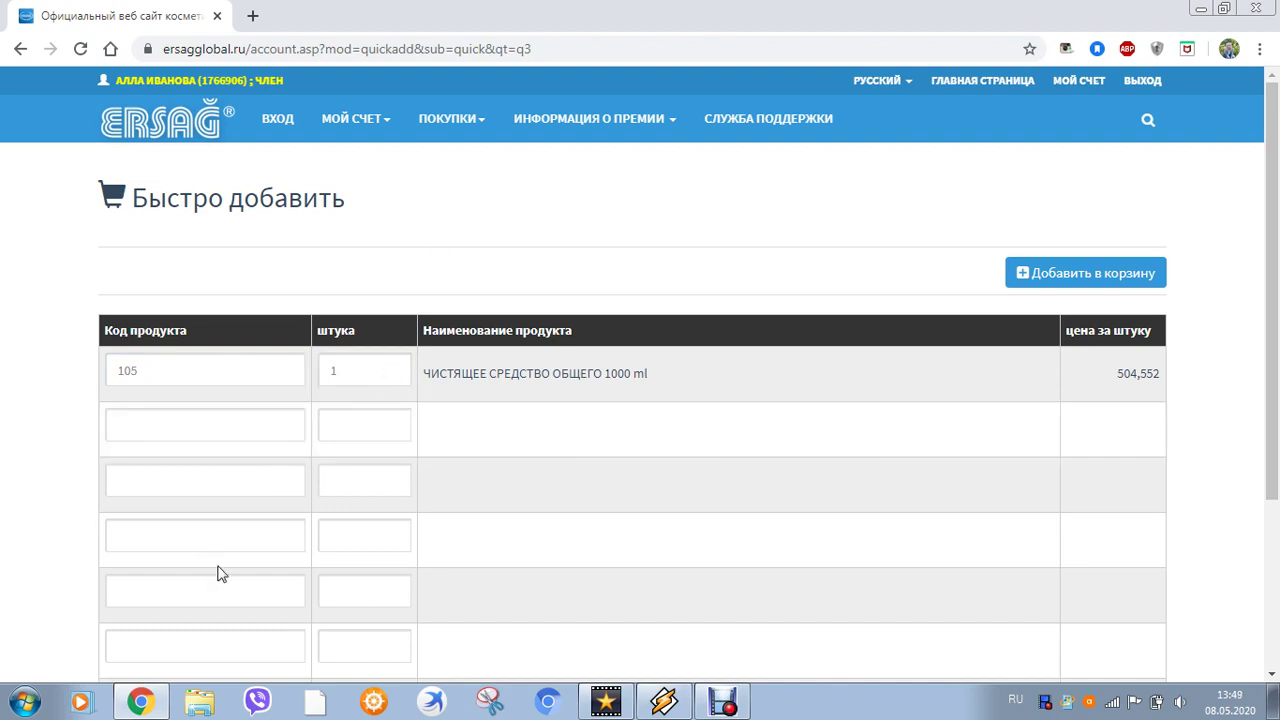
pyautogui.scroll(-1, 221, 569)
pyautogui.scroll(-1, 223, 568)
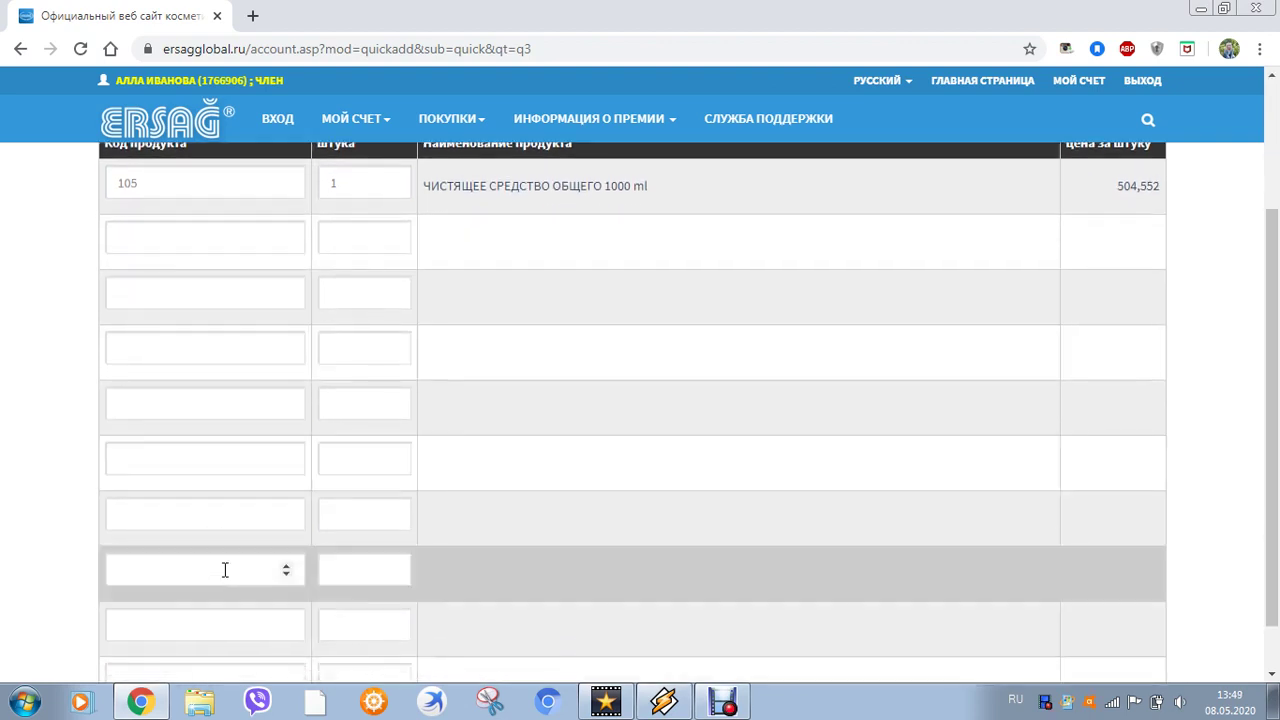
pyautogui.scroll(2, 225, 569)
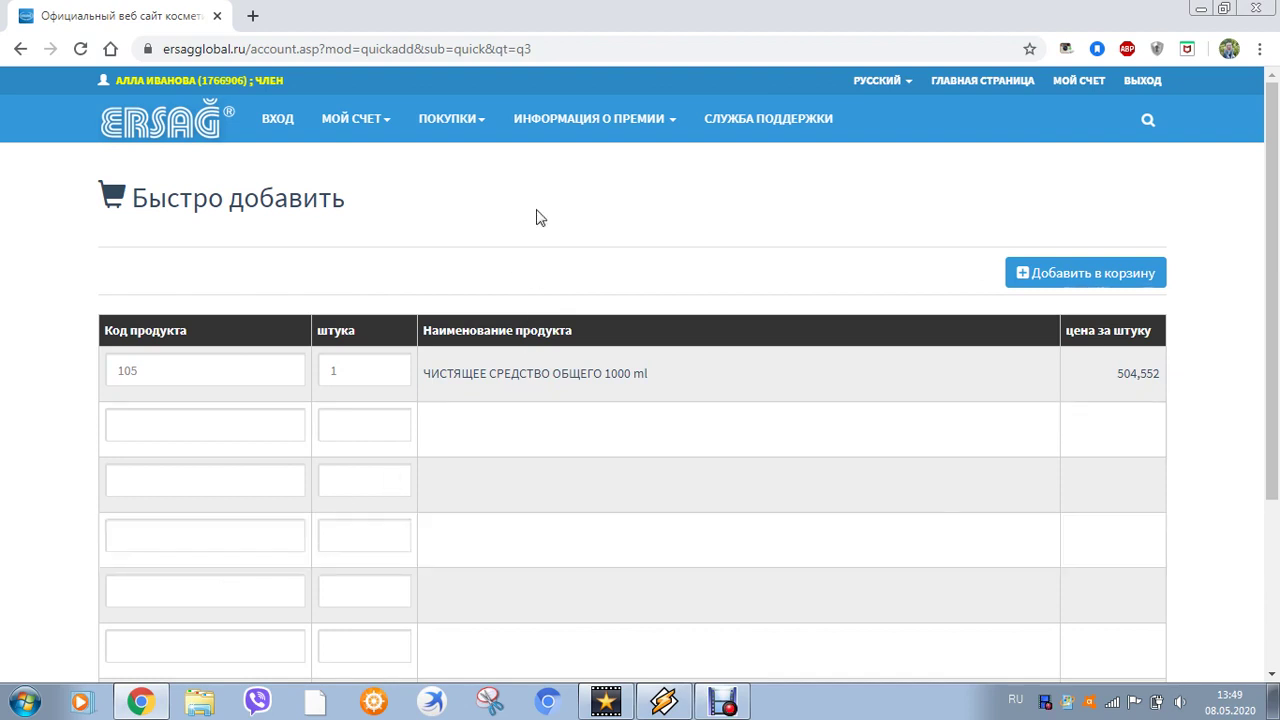
pyautogui.moveTo(507, 137)
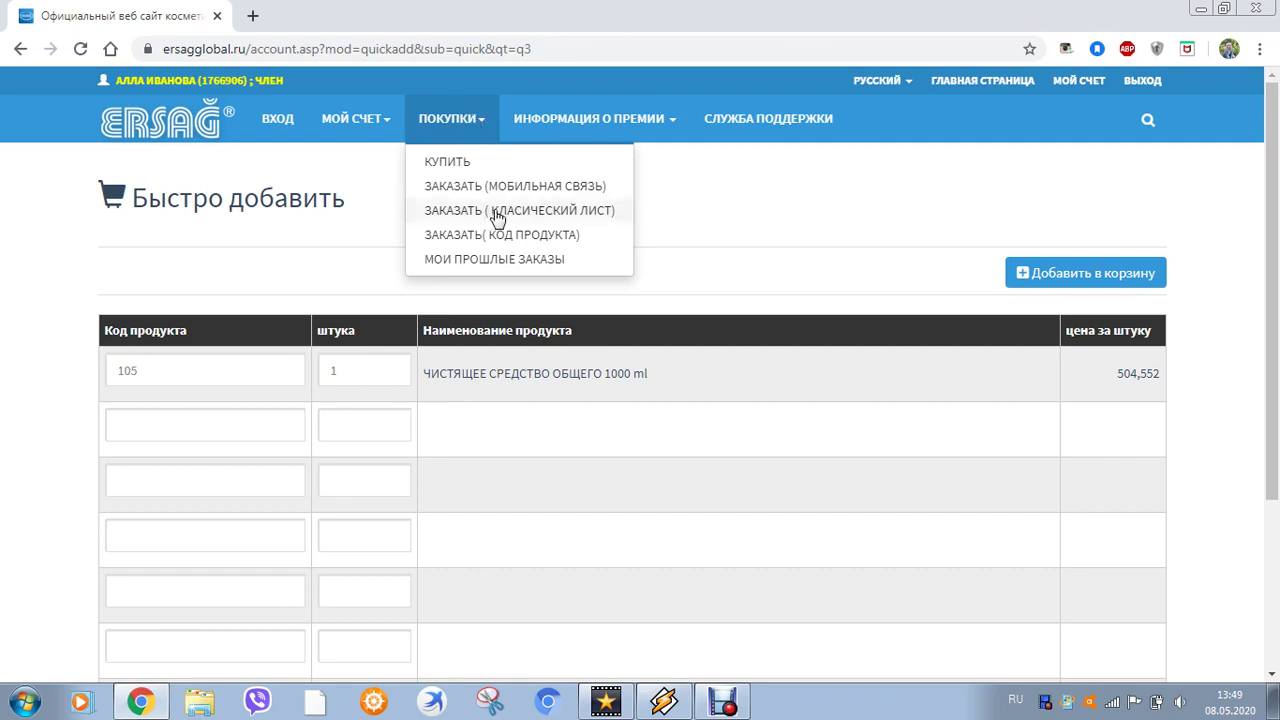
# Open the ЗАКАЗАТЬ (КЛАСИЧЕСКИЙ ЛИСТ) order sheet and accept the pre-order terms
pyautogui.click(553, 218)
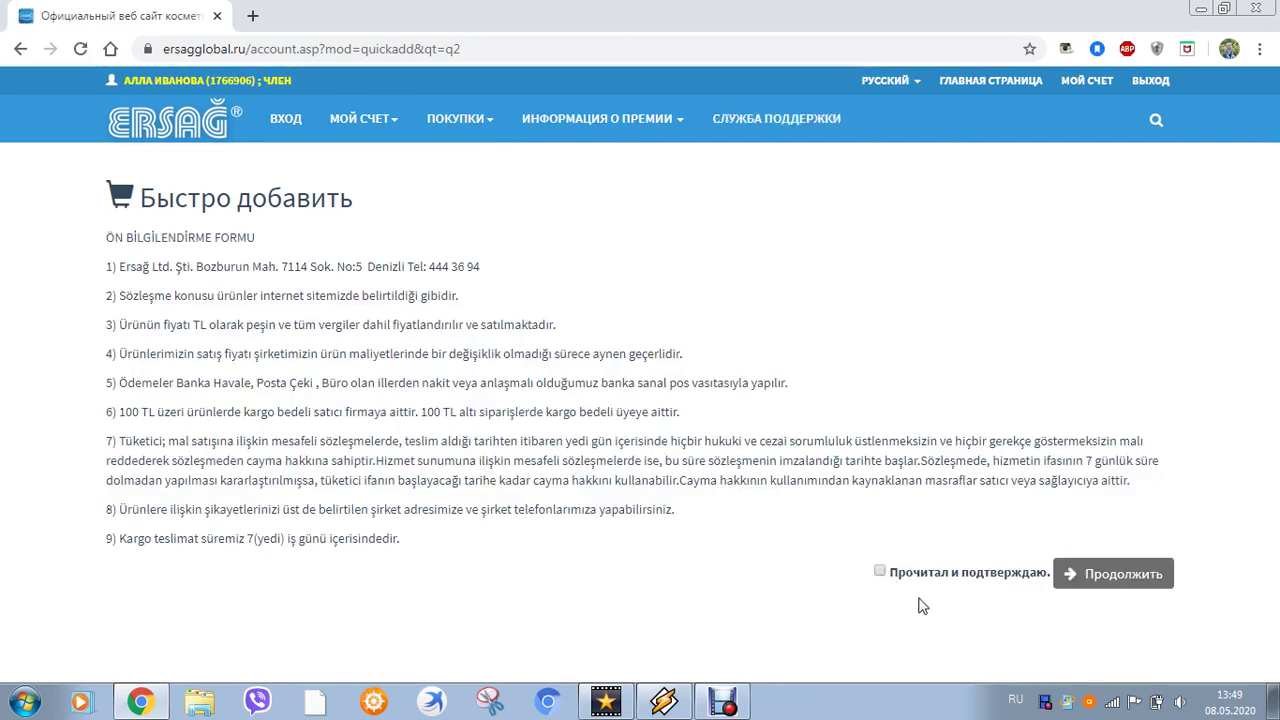
pyautogui.click(879, 574)
pyautogui.click(1108, 582)
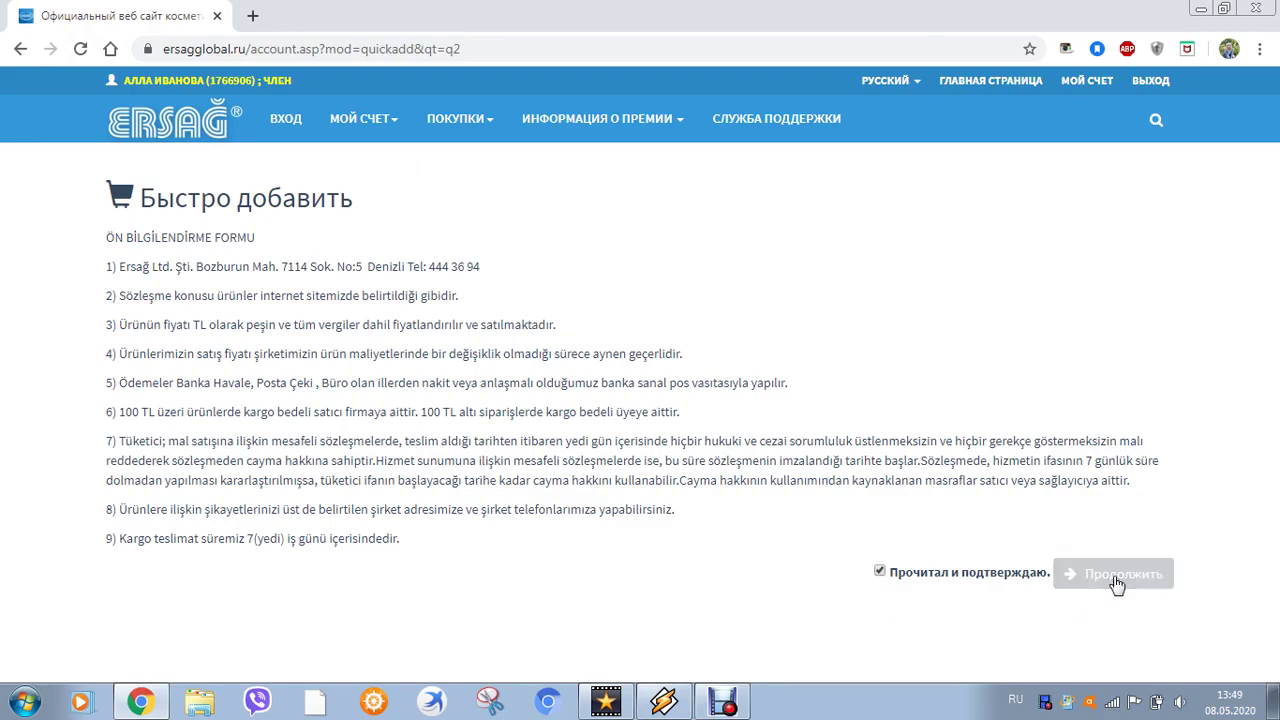
pyautogui.click(1143, 585)
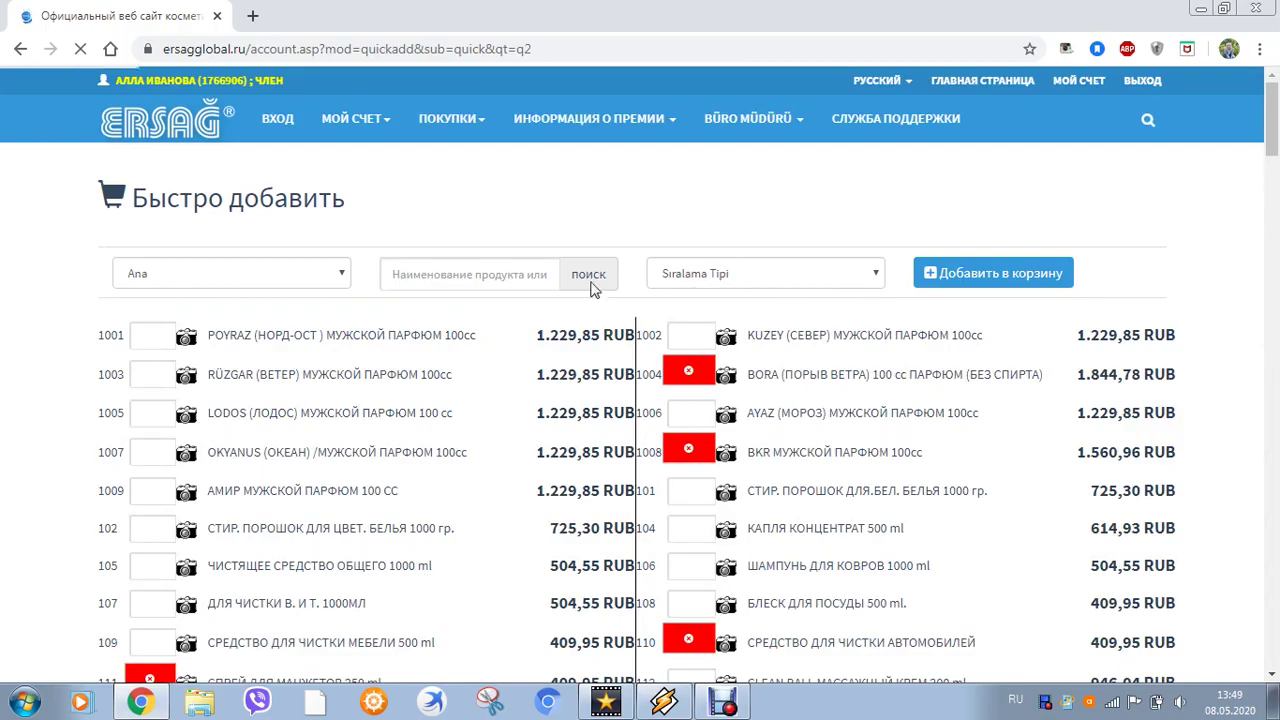
# Scroll through the catalogue of product codes, names and RUB prices
pyautogui.scroll(-1, 545, 340)
pyautogui.scroll(-12, 535, 353)
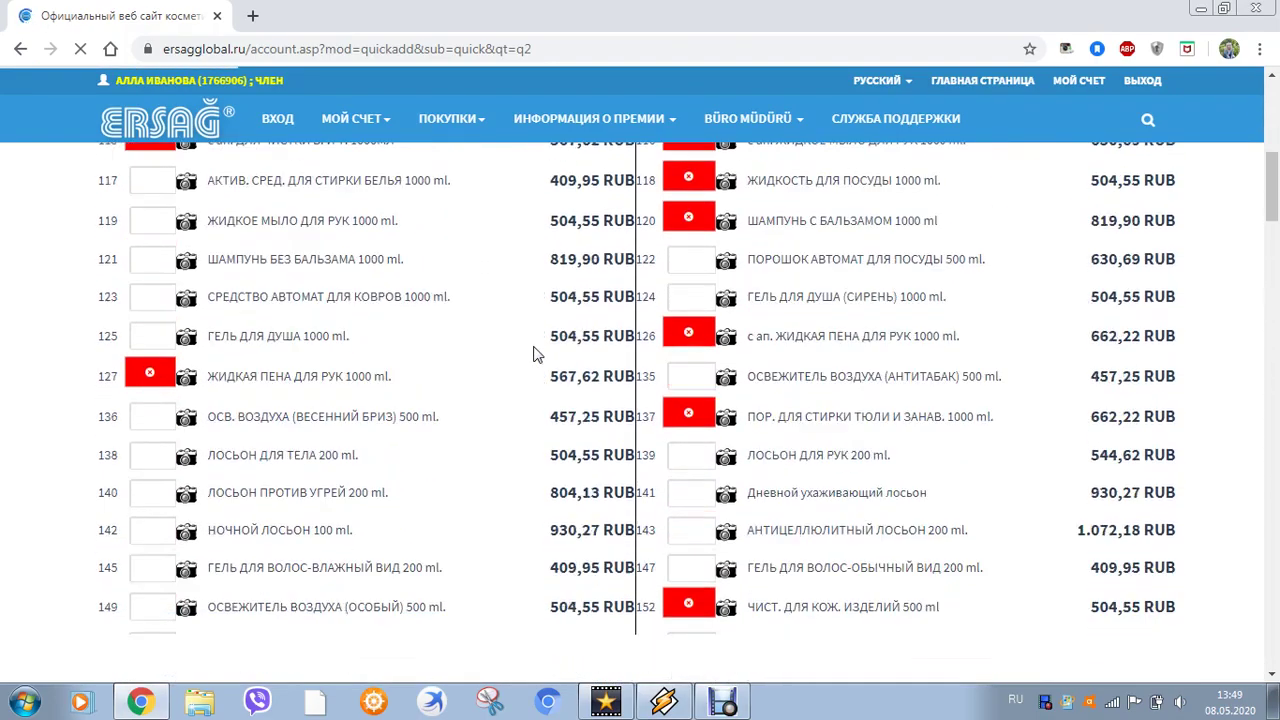
pyautogui.scroll(13, 535, 353)
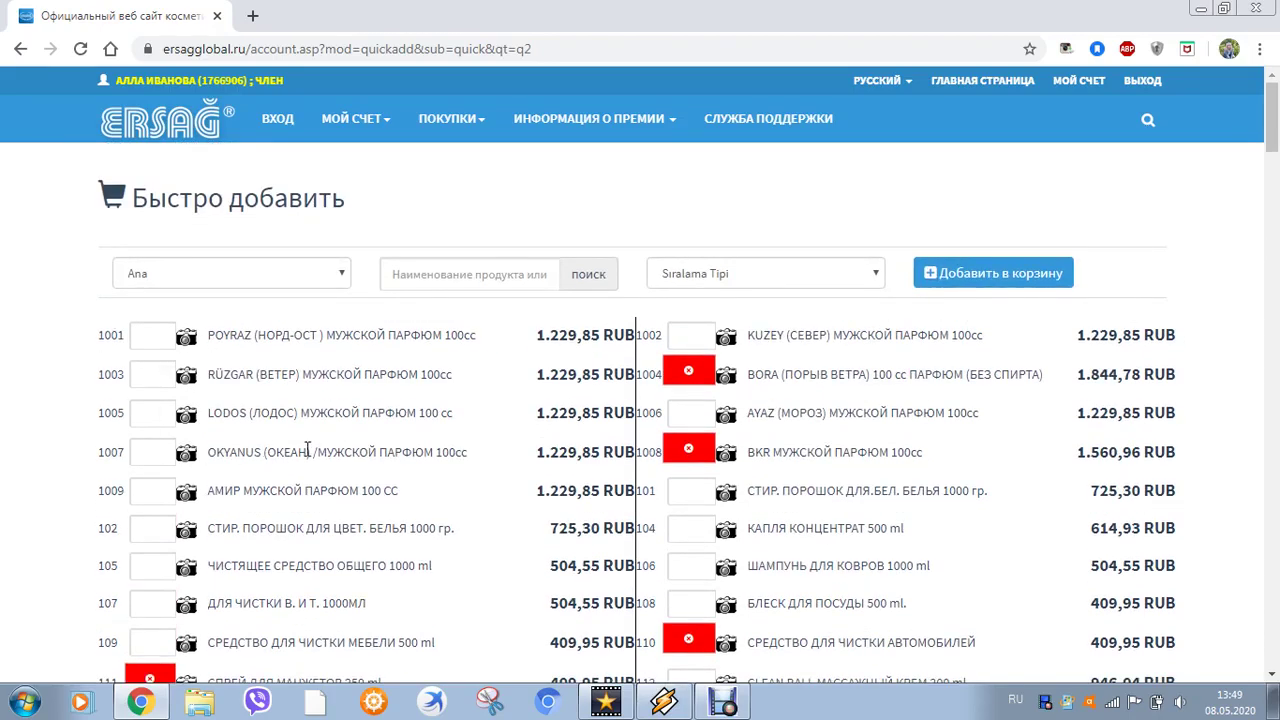
pyautogui.scroll(-1, 325, 450)
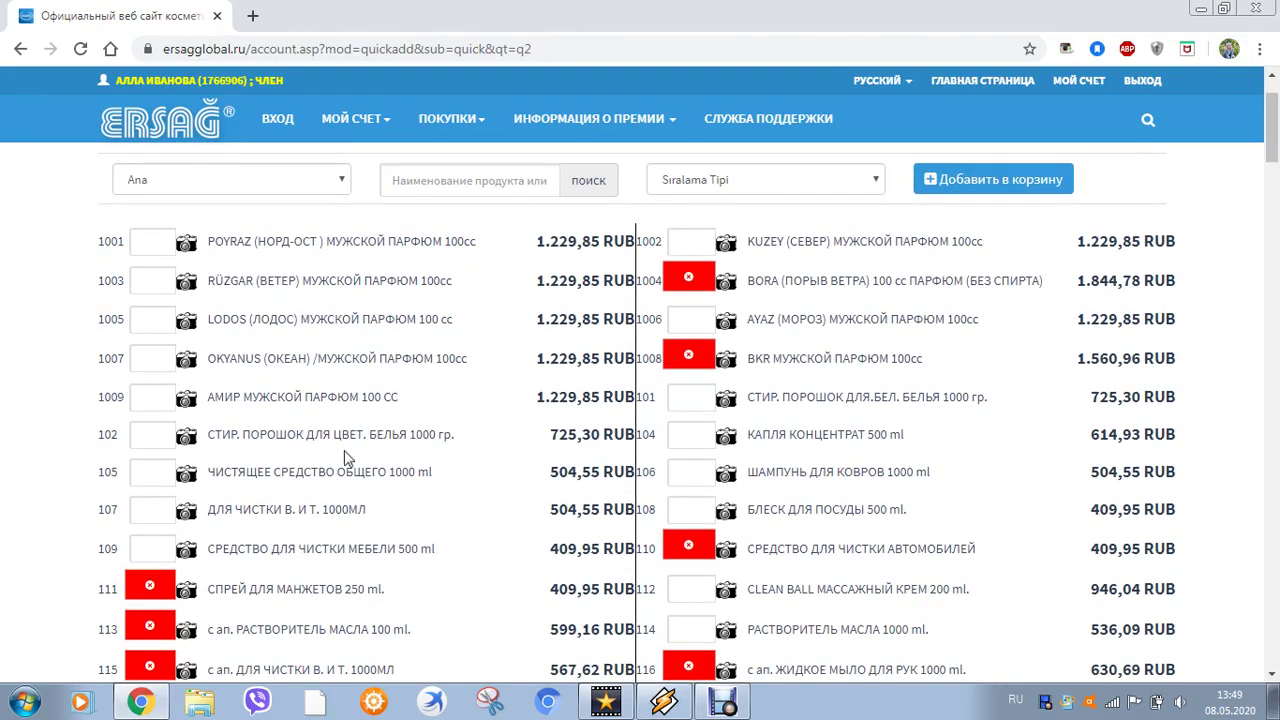
pyautogui.scroll(-2, 344, 457)
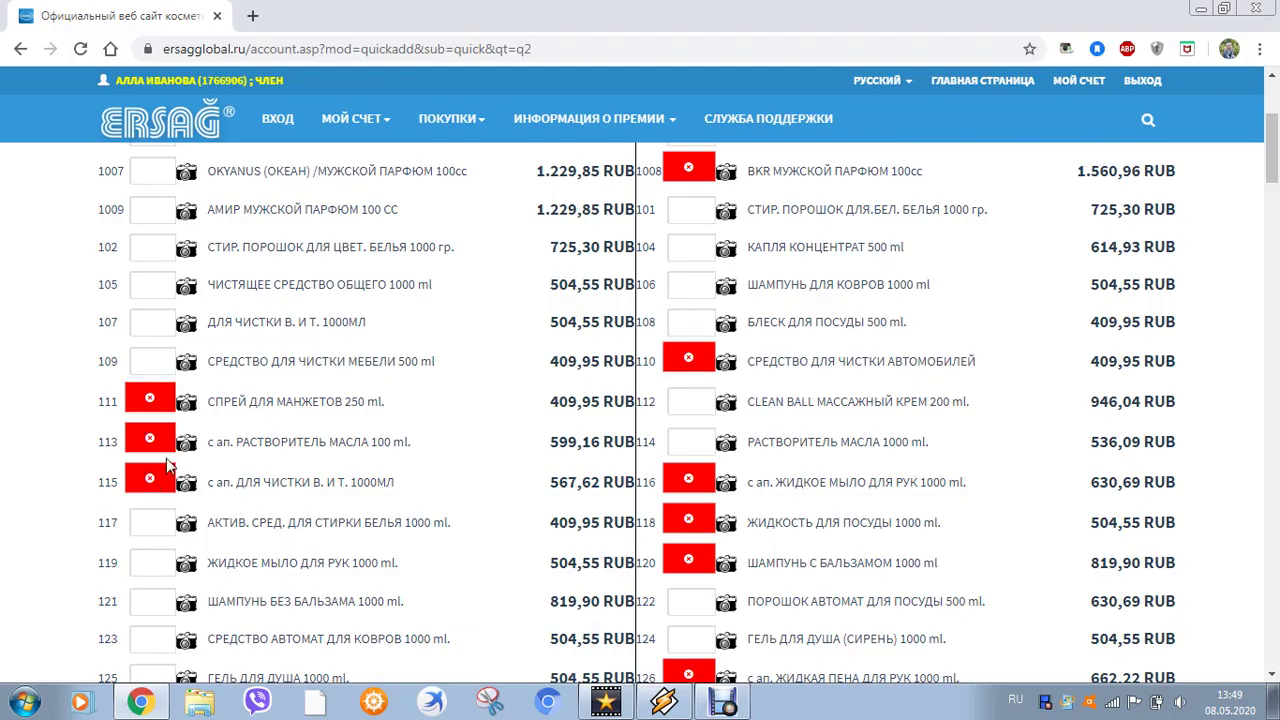
pyautogui.scroll(-3, 168, 465)
pyautogui.scroll(-10, 362, 543)
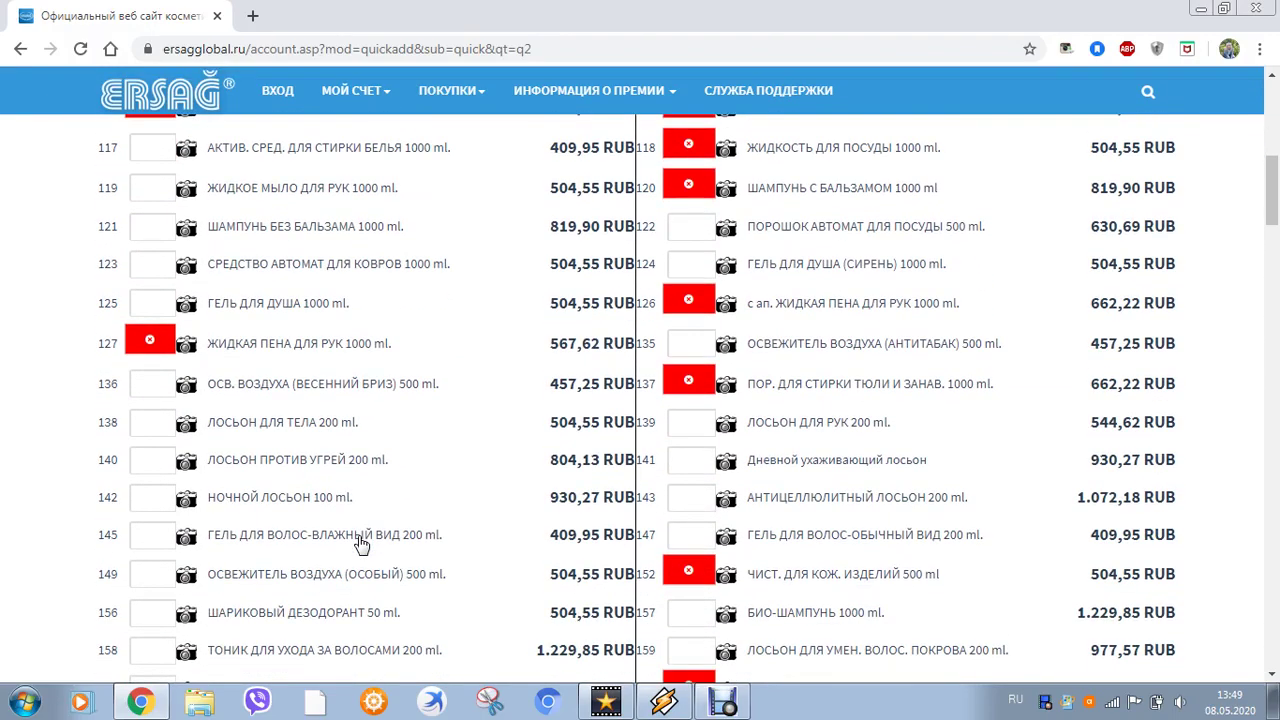
pyautogui.scroll(-6, 362, 543)
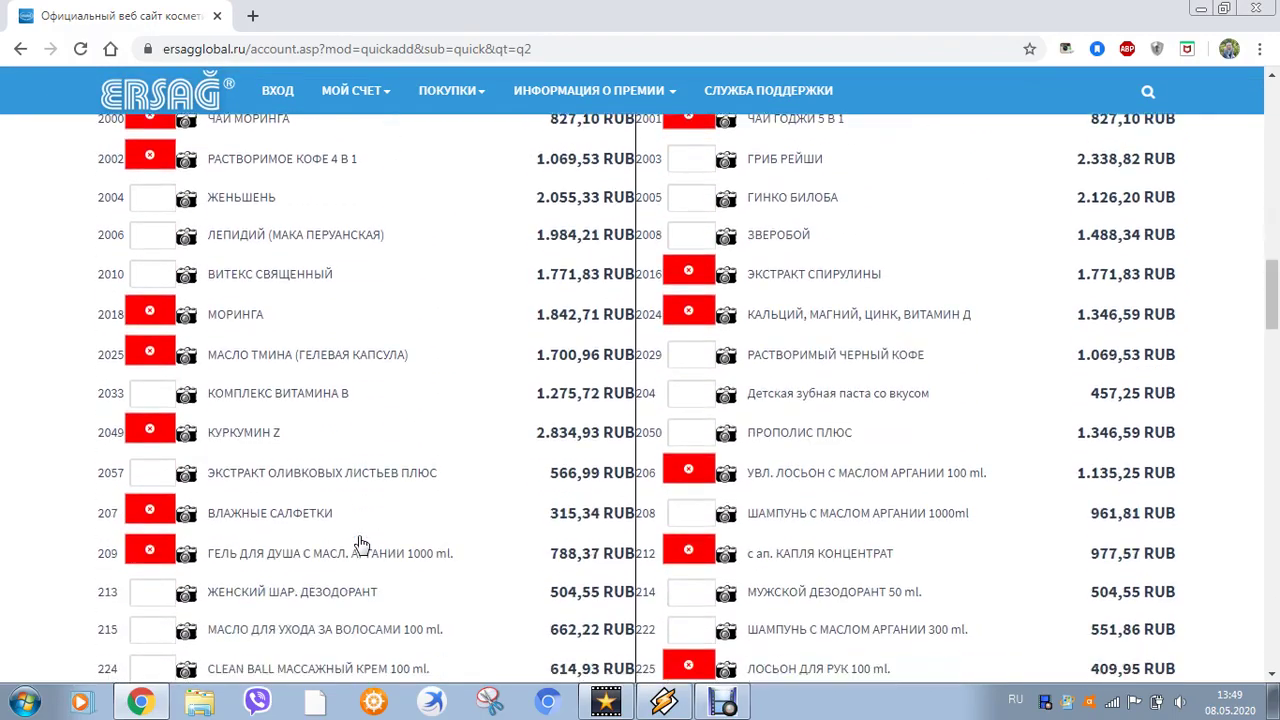
pyautogui.scroll(20, 362, 543)
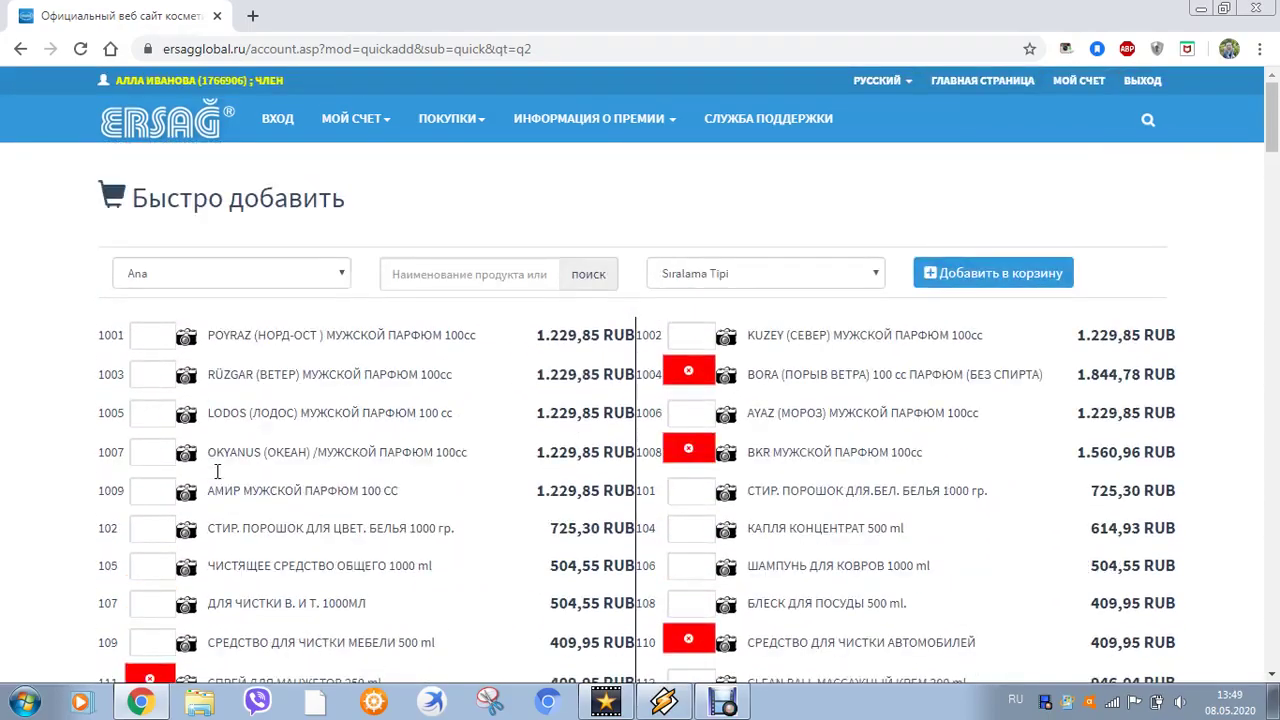
pyautogui.scroll(-4, 443, 480)
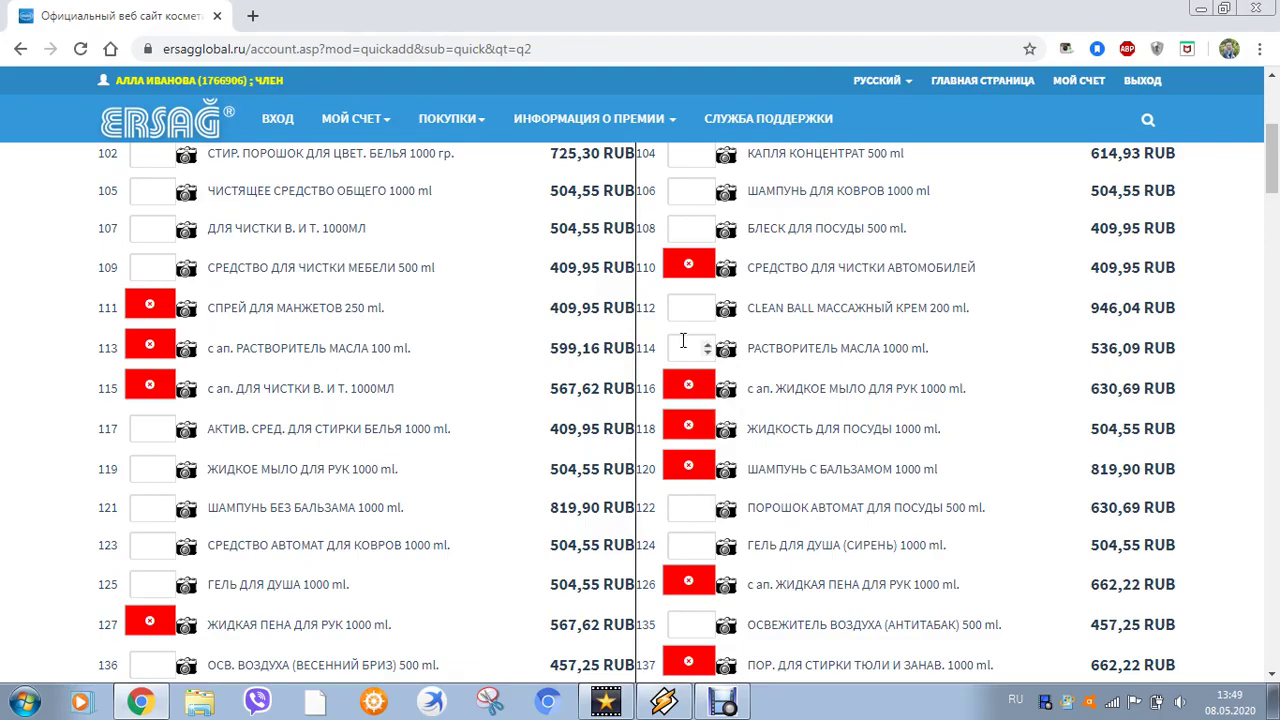
# Enter quantity 1 for products 114, 122 and 136
pyautogui.click(685, 347)
pyautogui.click(1033, 376)
pyautogui.scroll(-2, 943, 483)
pyautogui.click(688, 320)
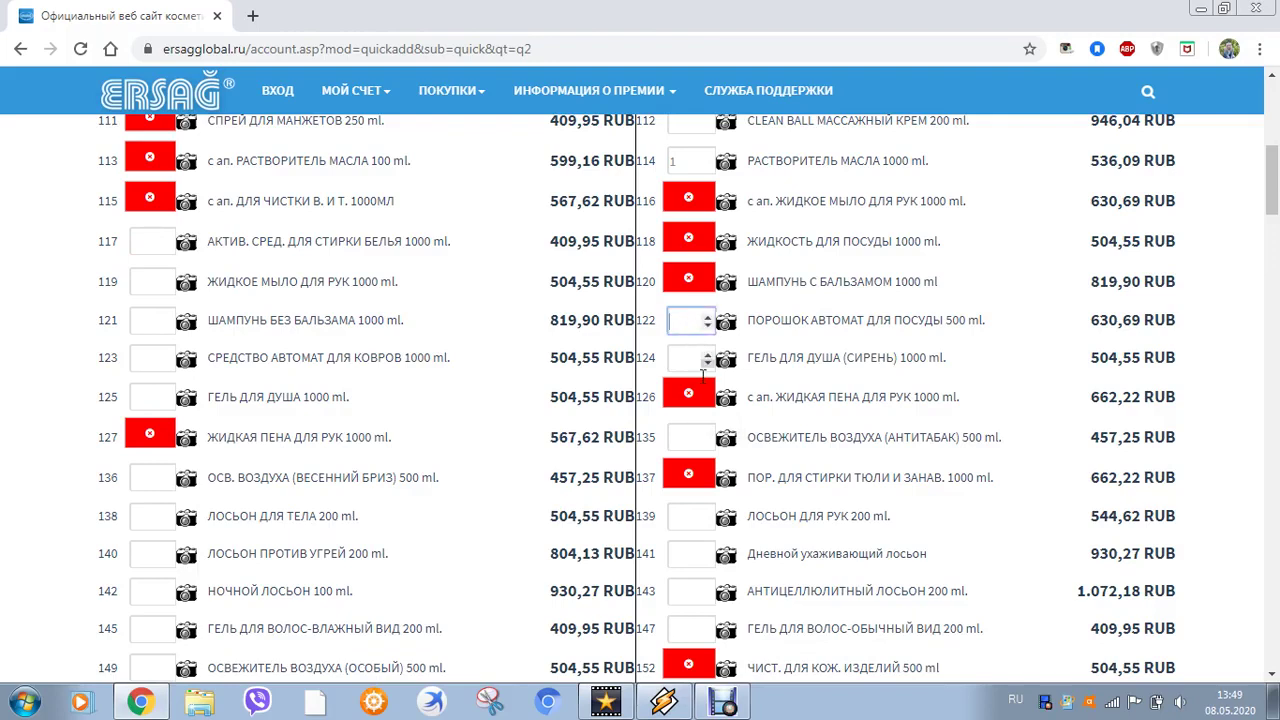
pyautogui.click(1035, 370)
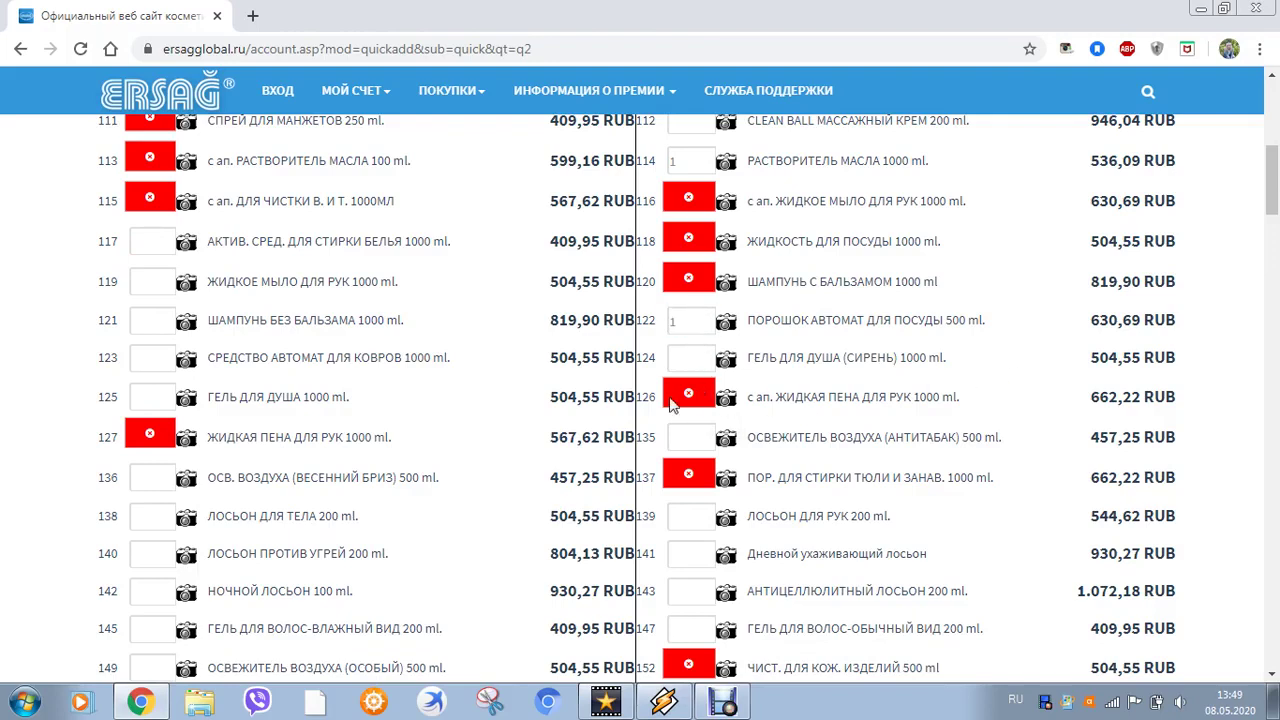
pyautogui.click(151, 484)
pyautogui.write('1')
pyautogui.click(35, 385)
# Enter quantity 1 for products 119, 117 and 161, then add everything to the cart (3.468,80 RUB)
pyautogui.click(150, 282)
pyautogui.click(63, 257)
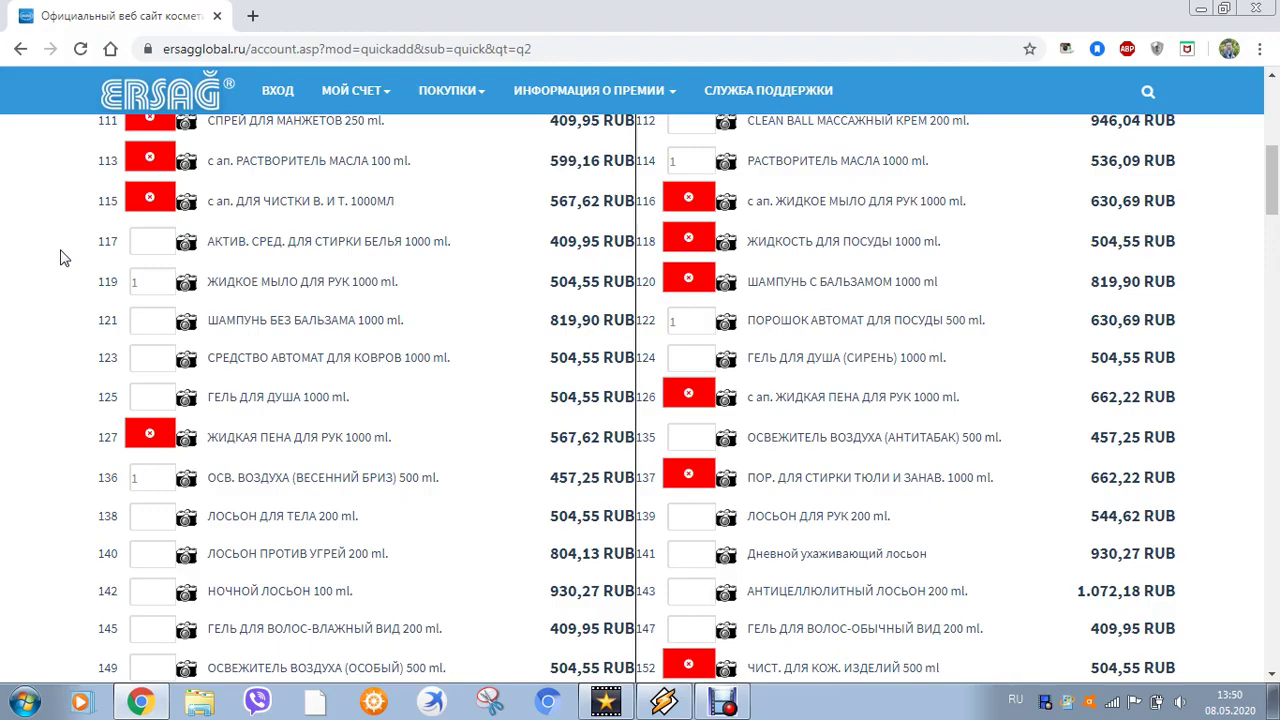
pyautogui.click(143, 243)
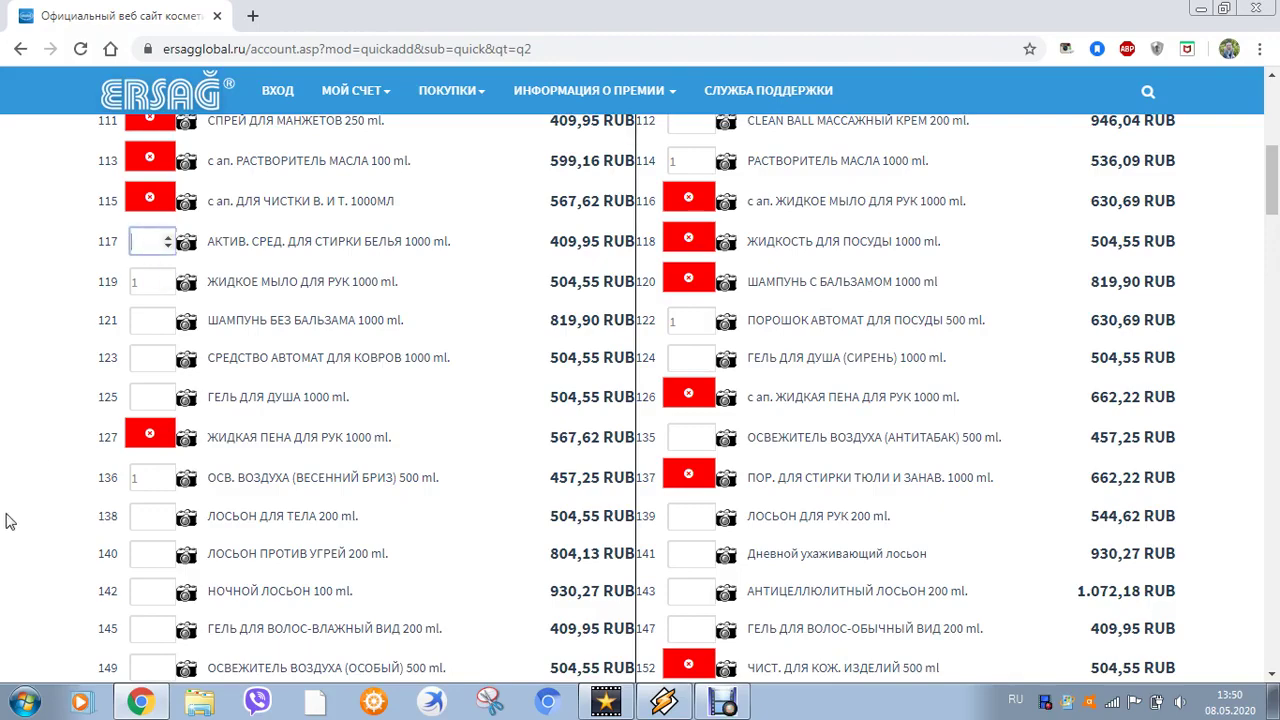
pyautogui.click(35, 430)
pyautogui.scroll(-4, 275, 515)
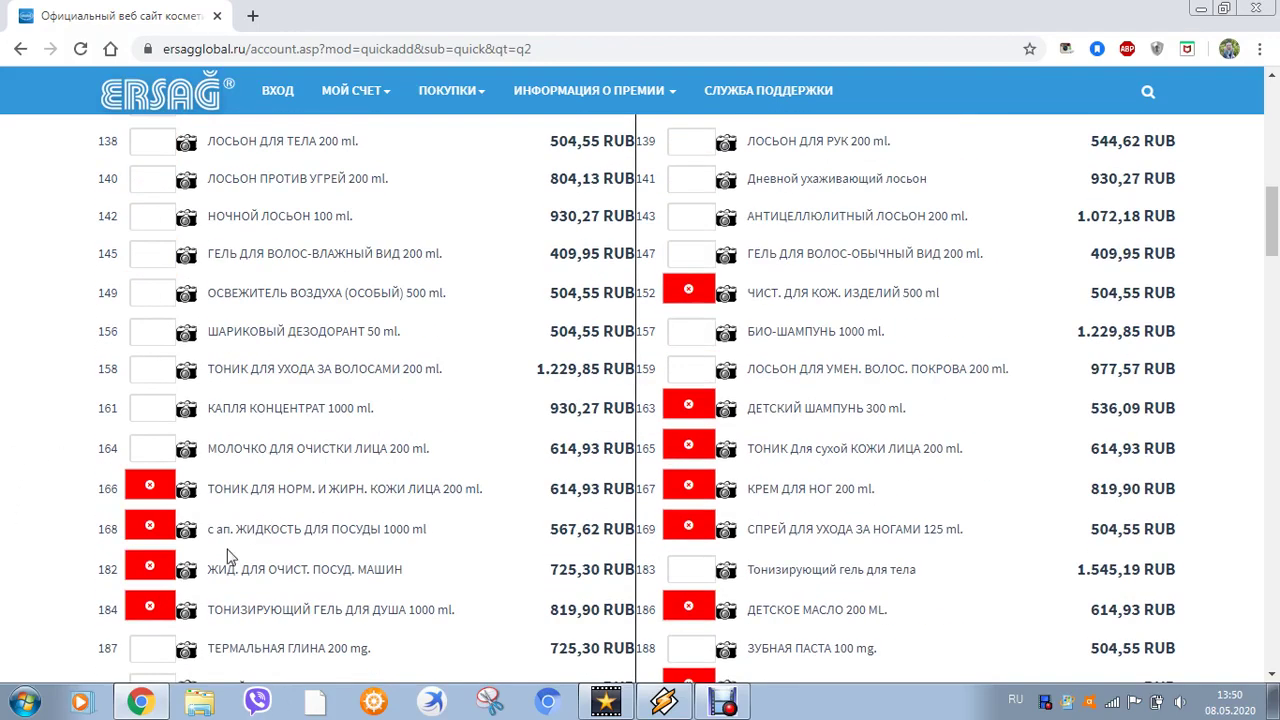
pyautogui.click(162, 409)
pyautogui.write('1')
pyautogui.click(66, 378)
pyautogui.scroll(6, 640, 450)
pyautogui.scroll(-7, 1200, 580)
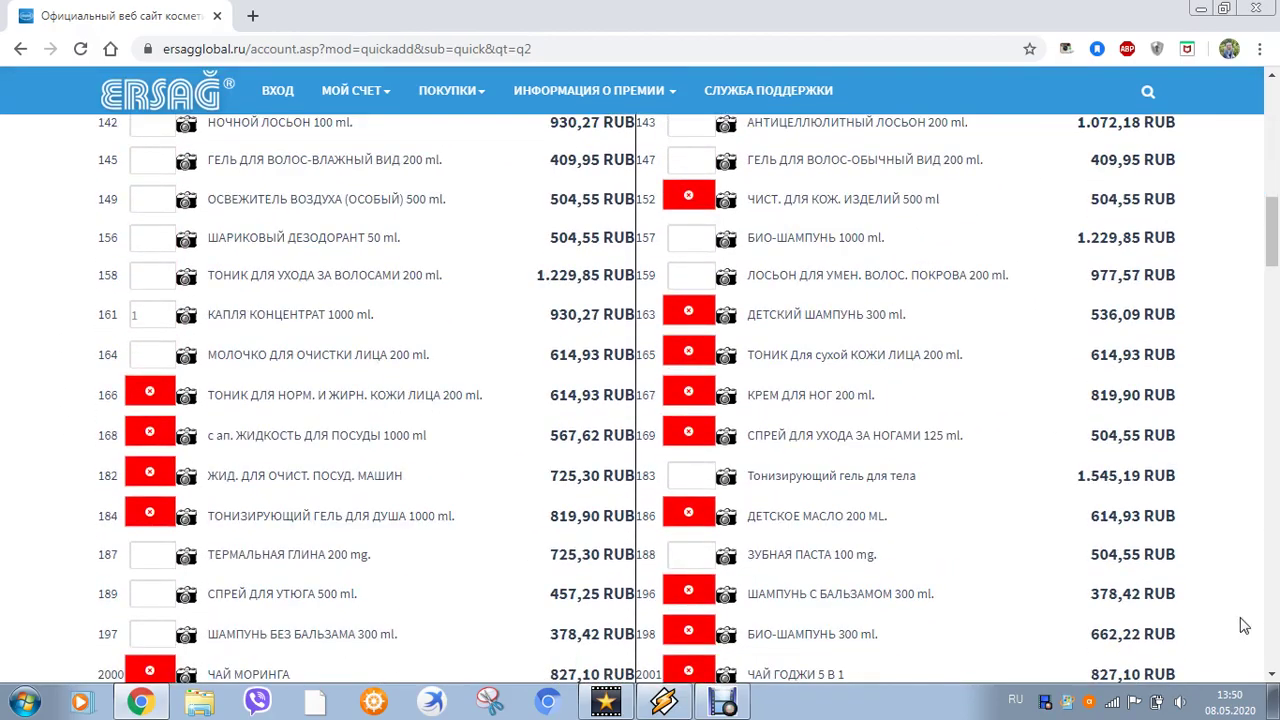
pyautogui.scroll(-20, 1244, 625)
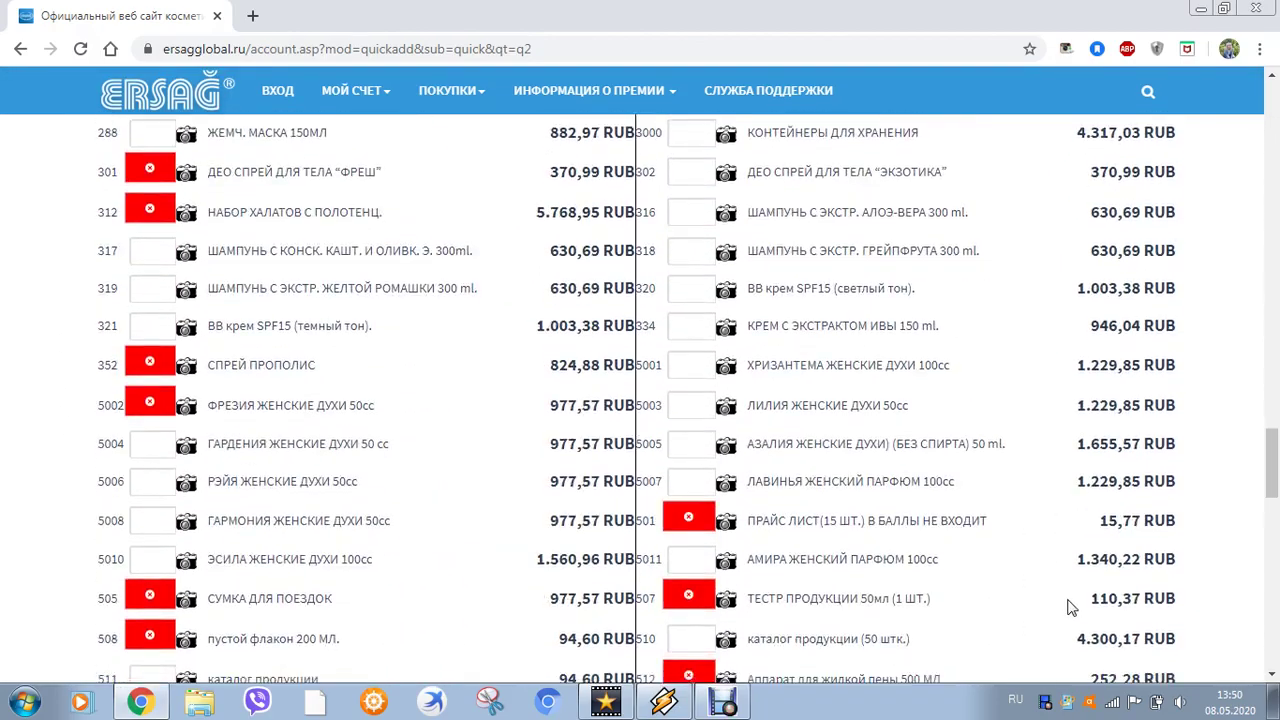
pyautogui.scroll(-12, 1070, 607)
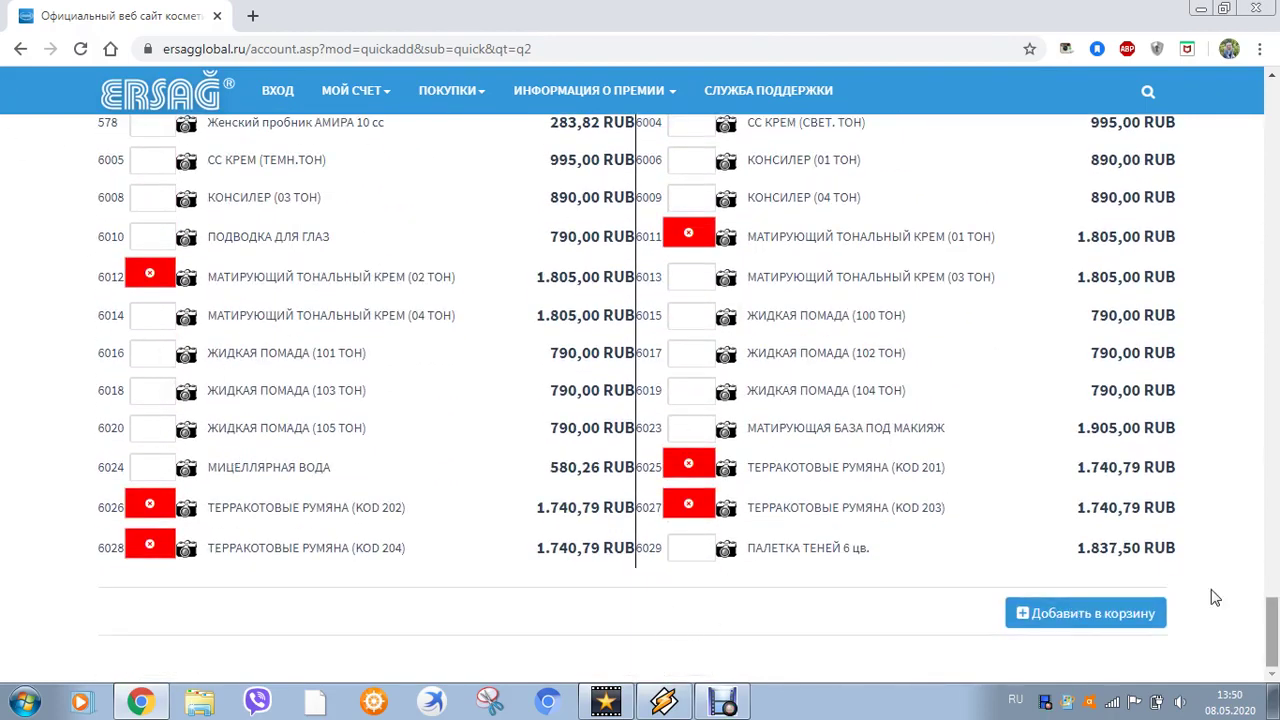
pyautogui.click(1083, 620)
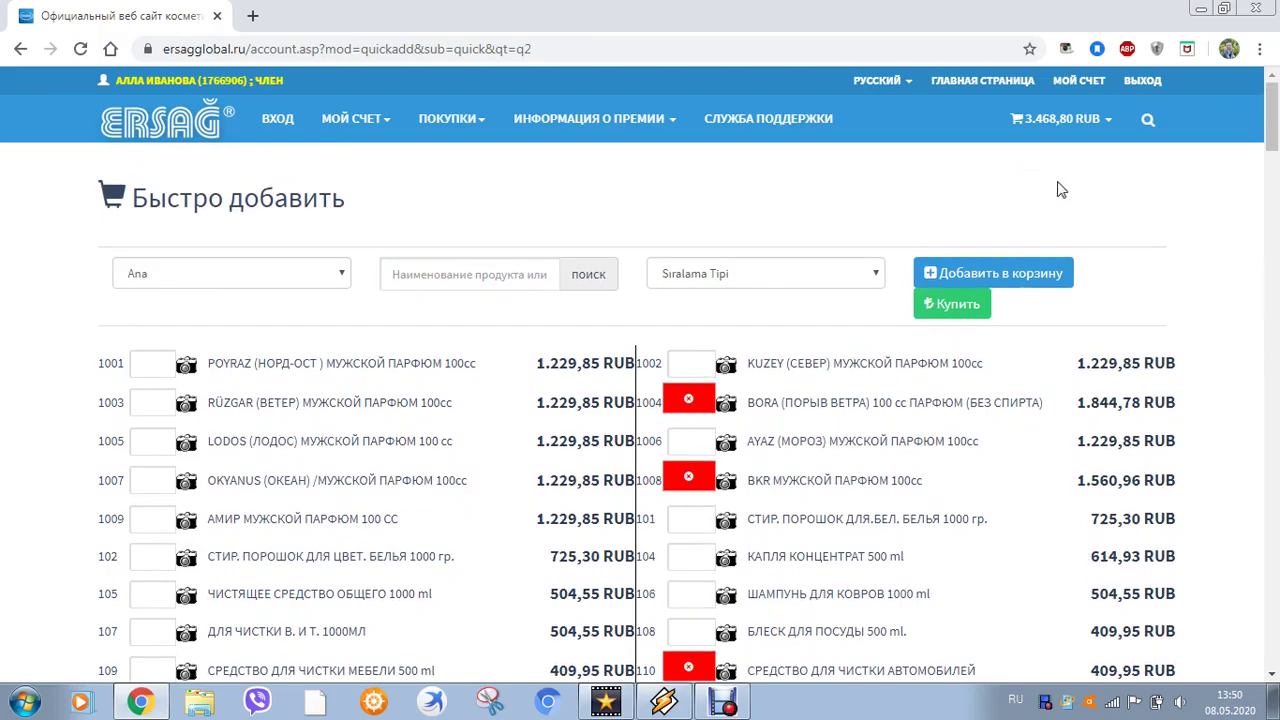
# Add one KUZEY men's perfume, item 1002, to the cart
pyautogui.moveTo(1001, 136)
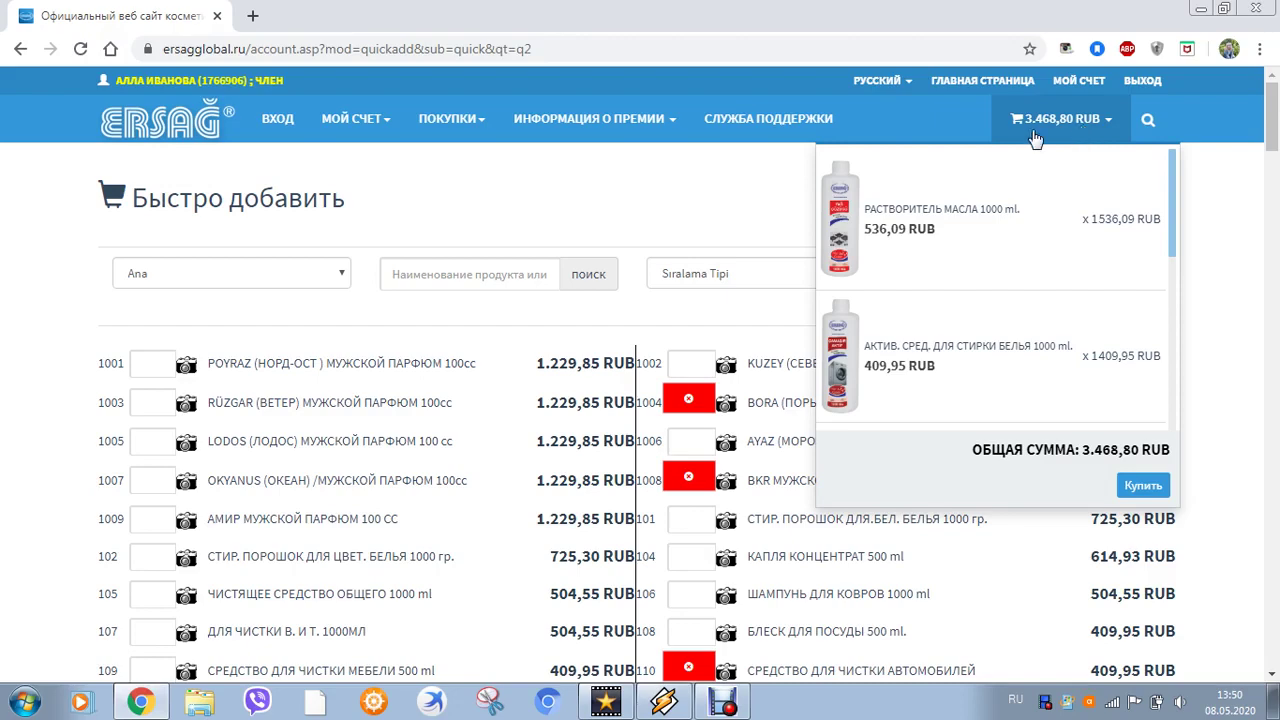
pyautogui.scroll(-1, 637, 324)
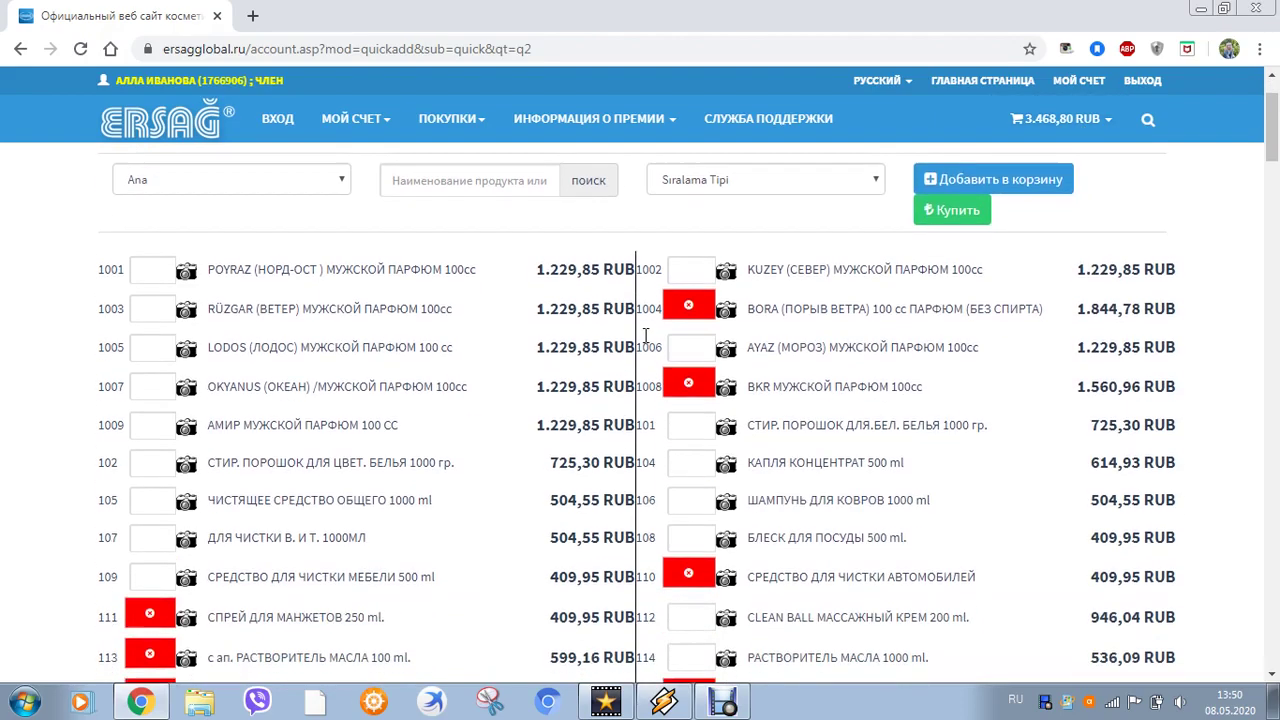
pyautogui.click(688, 278)
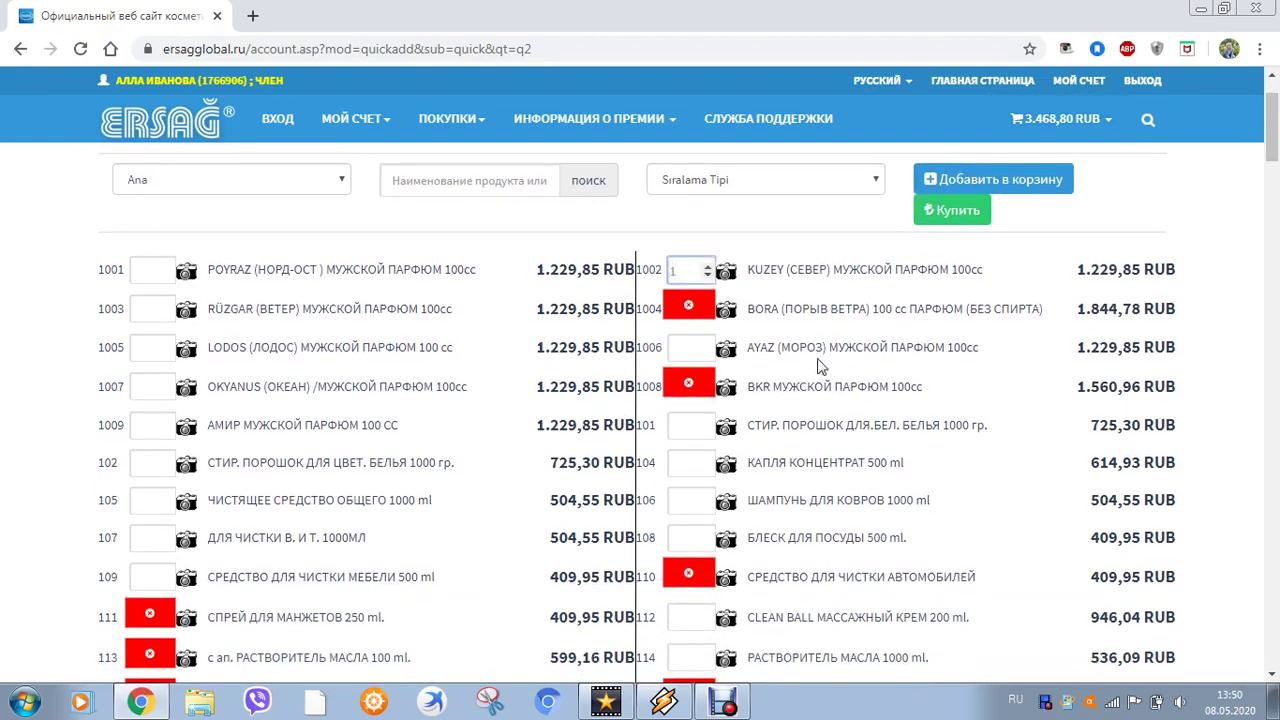
pyautogui.click(1136, 212)
pyautogui.click(937, 188)
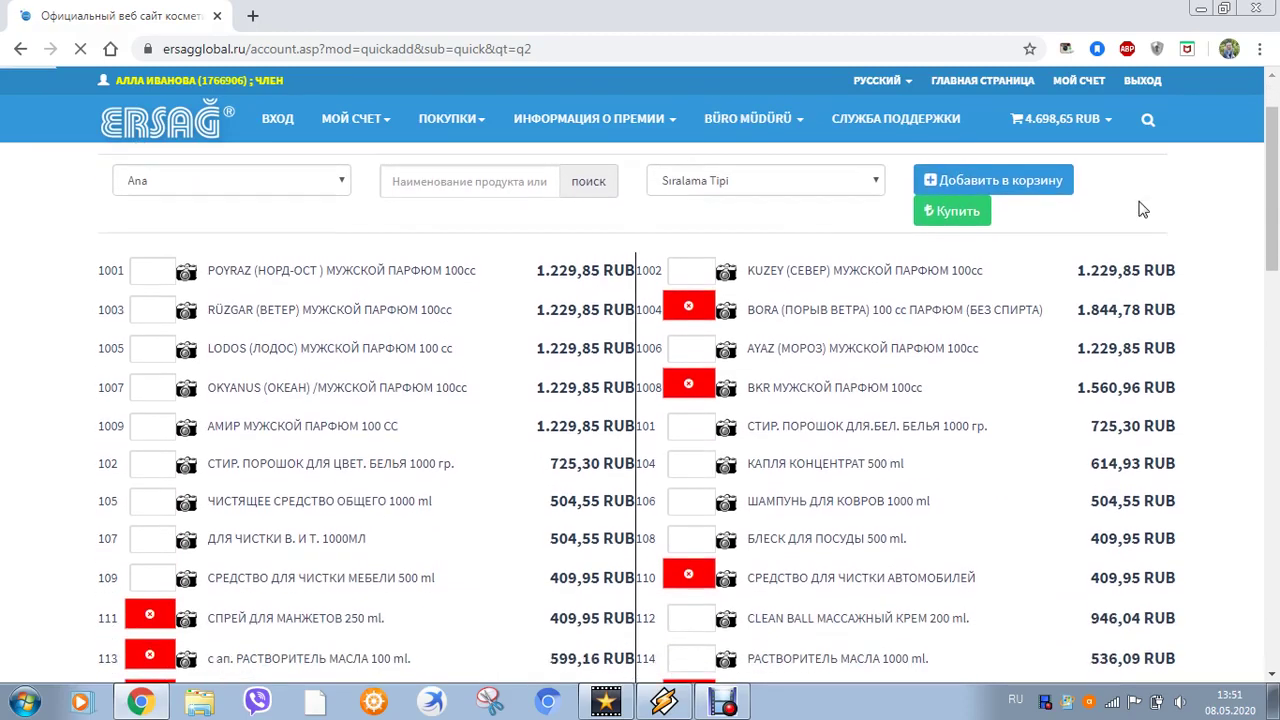
# Open the shopping cart, now totalling 4.698,65 RUB
pyautogui.scroll(-1, 1030, 245)
pyautogui.scroll(2, 1027, 248)
pyautogui.click(971, 312)
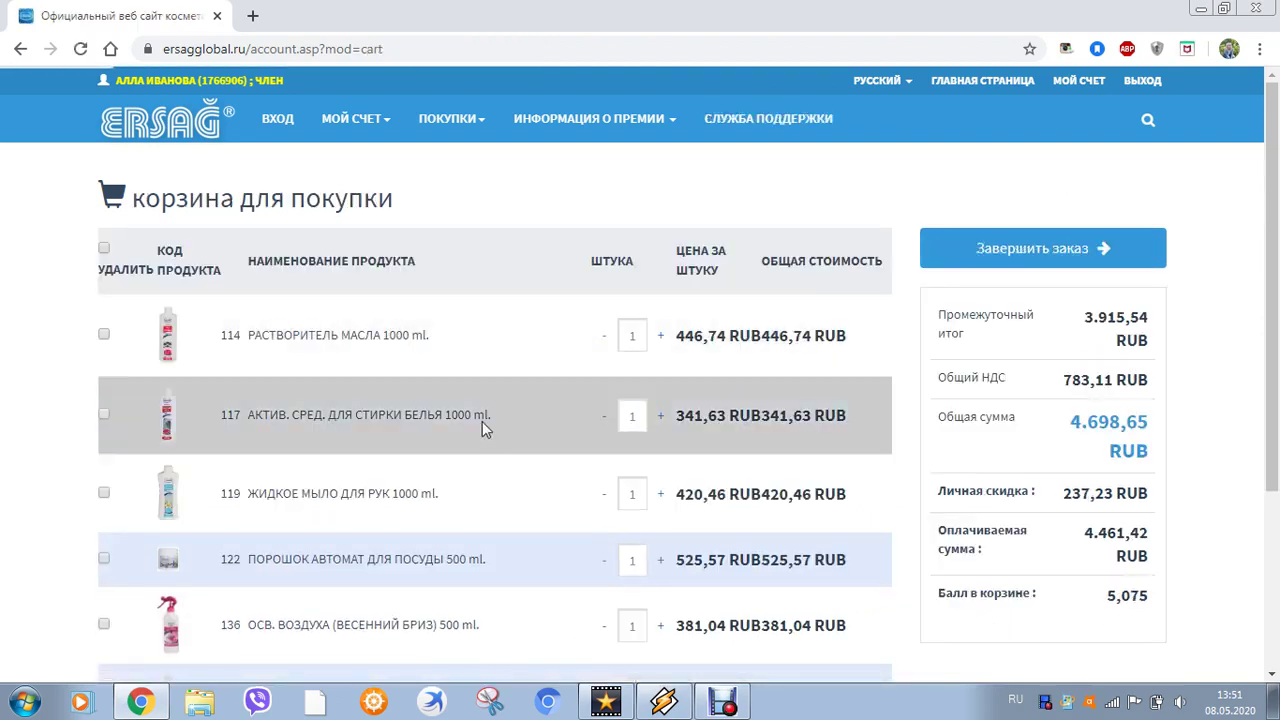
pyautogui.scroll(-2, 481, 421)
pyautogui.scroll(1, 480, 418)
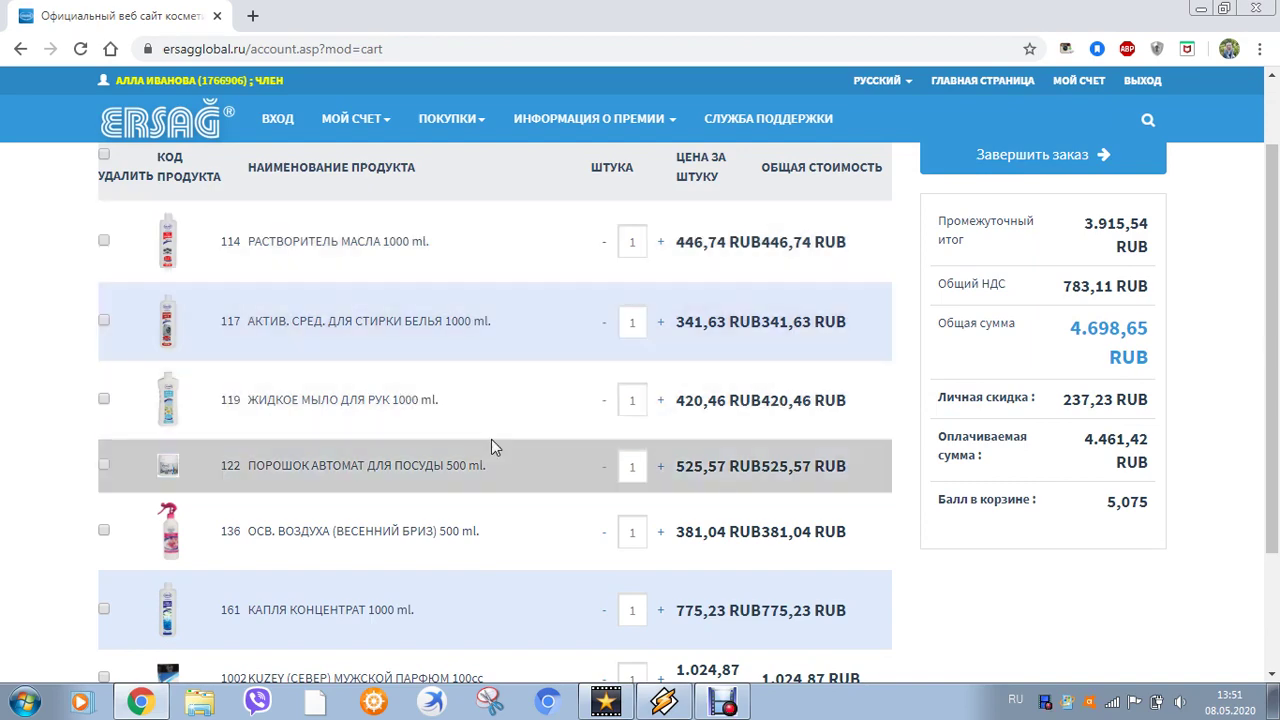
pyautogui.scroll(-1, 490, 440)
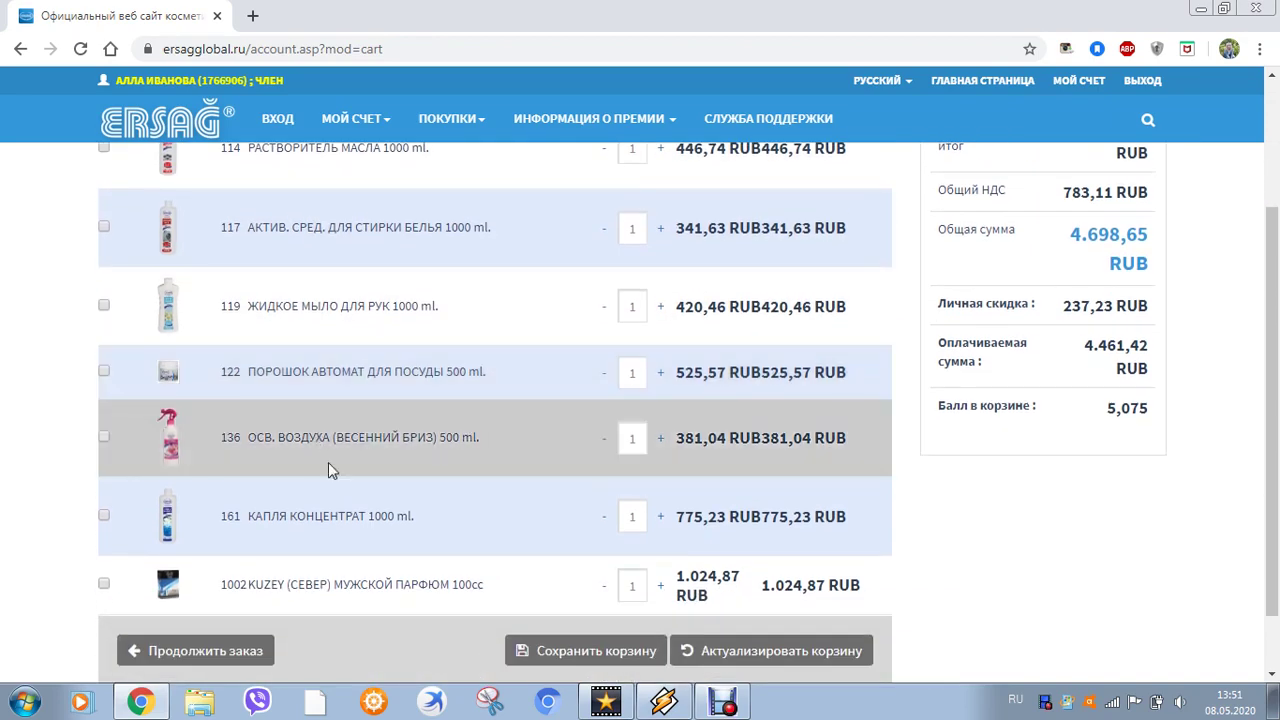
pyautogui.scroll(-1, 335, 475)
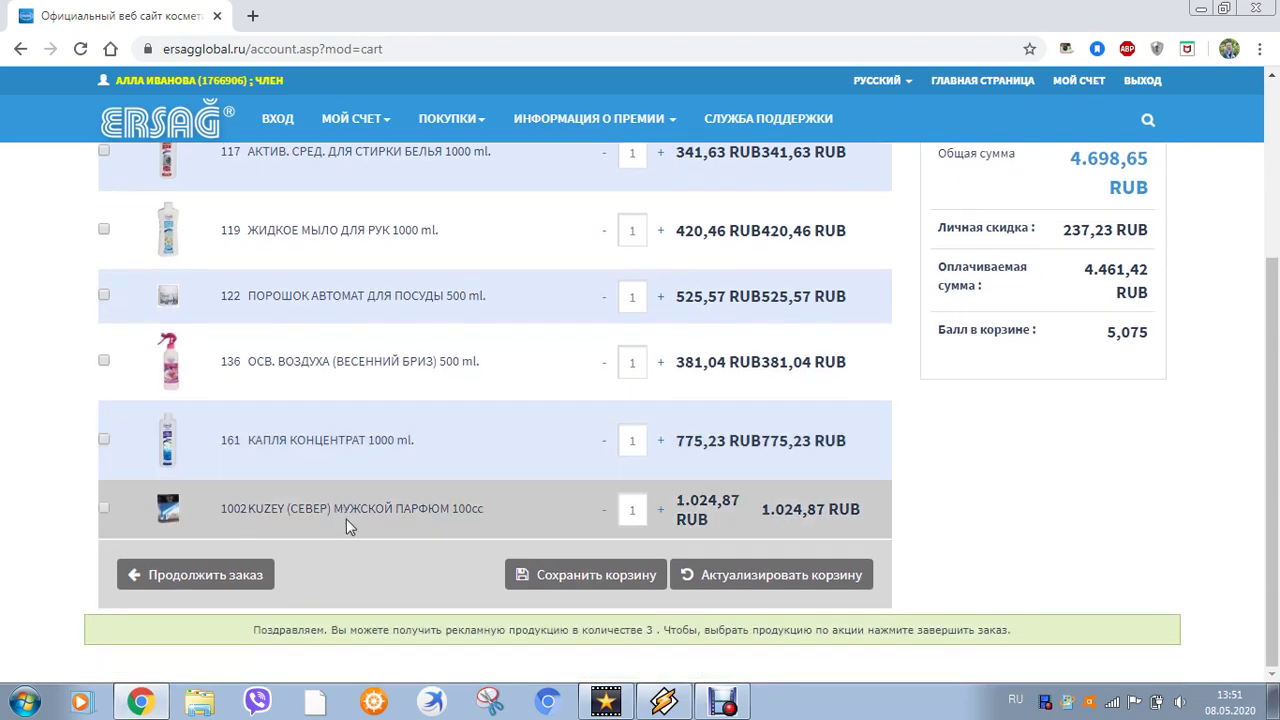
pyautogui.scroll(2, 966, 437)
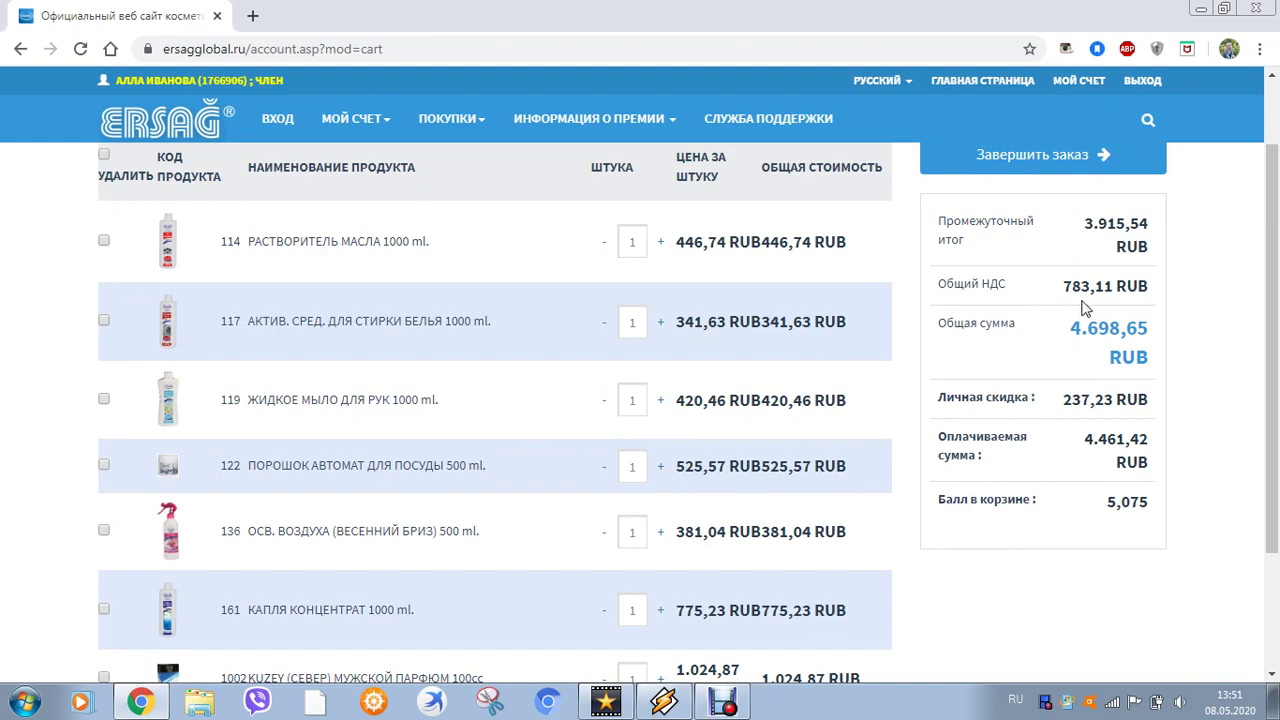
pyautogui.moveTo(1068, 333); pyautogui.dragTo(1152, 355)
pyautogui.click(1245, 430)
pyautogui.scroll(-1, 1245, 435)
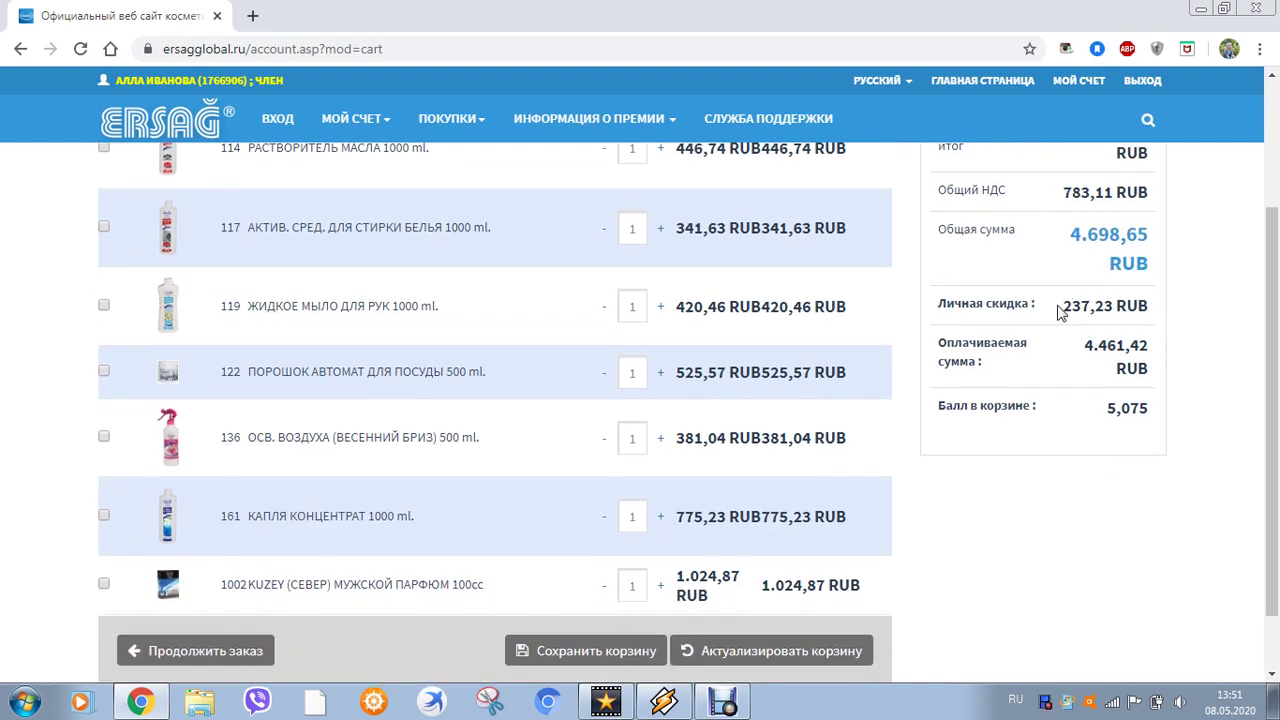
pyautogui.moveTo(1060, 312); pyautogui.dragTo(1112, 312)
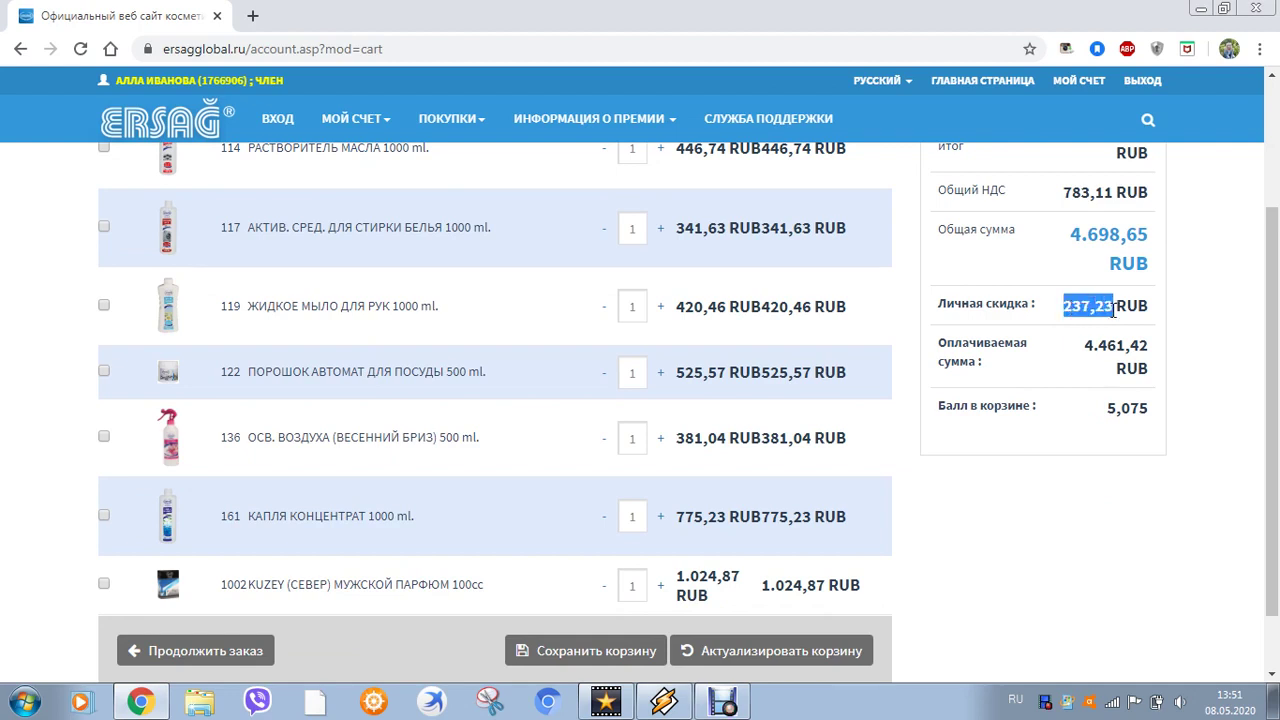
pyautogui.click(1216, 374)
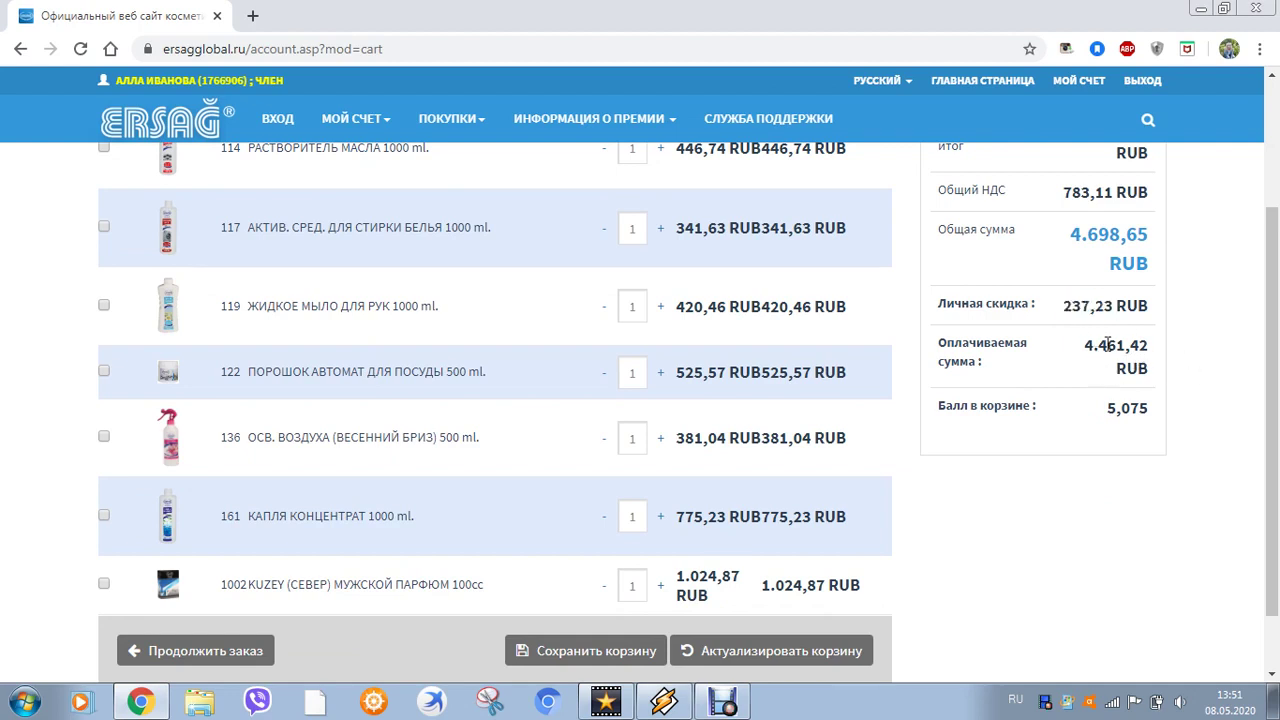
pyautogui.moveTo(1086, 346); pyautogui.dragTo(1140, 348)
pyautogui.click(1215, 432)
pyautogui.moveTo(1103, 414); pyautogui.dragTo(1157, 420)
pyautogui.click(1151, 508)
pyautogui.scroll(-1, 1170, 470)
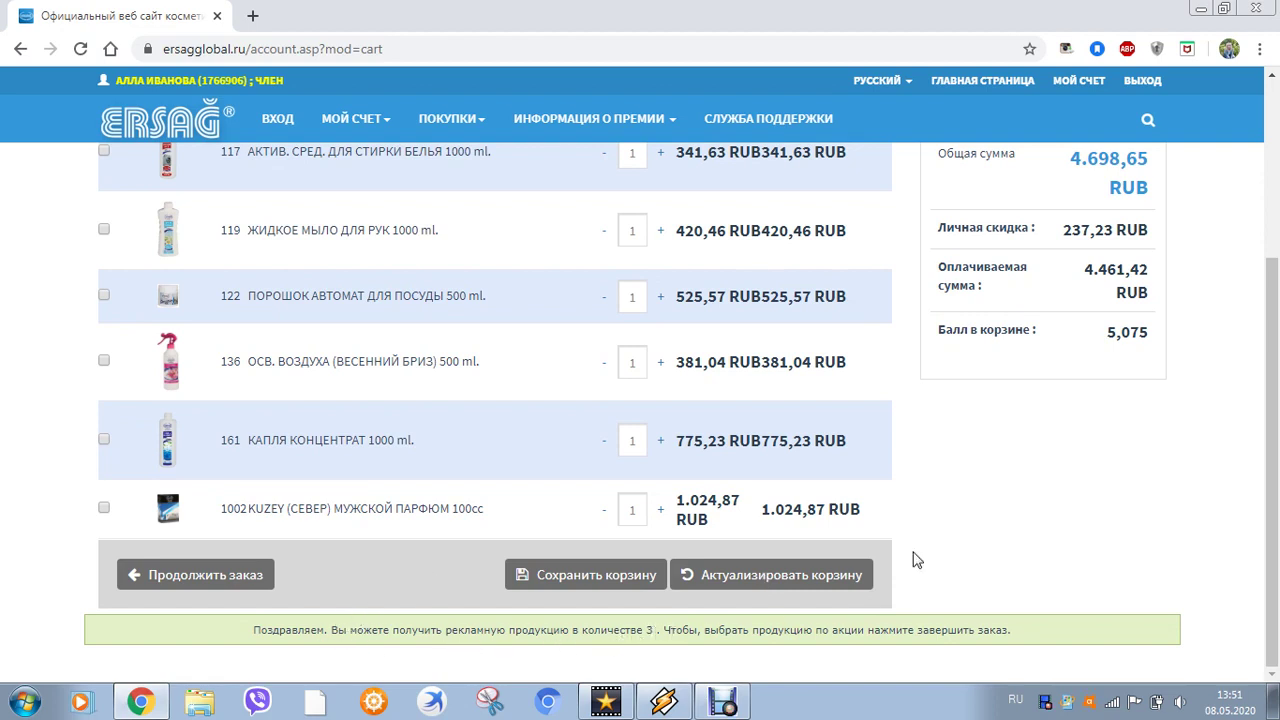
pyautogui.scroll(3, 990, 503)
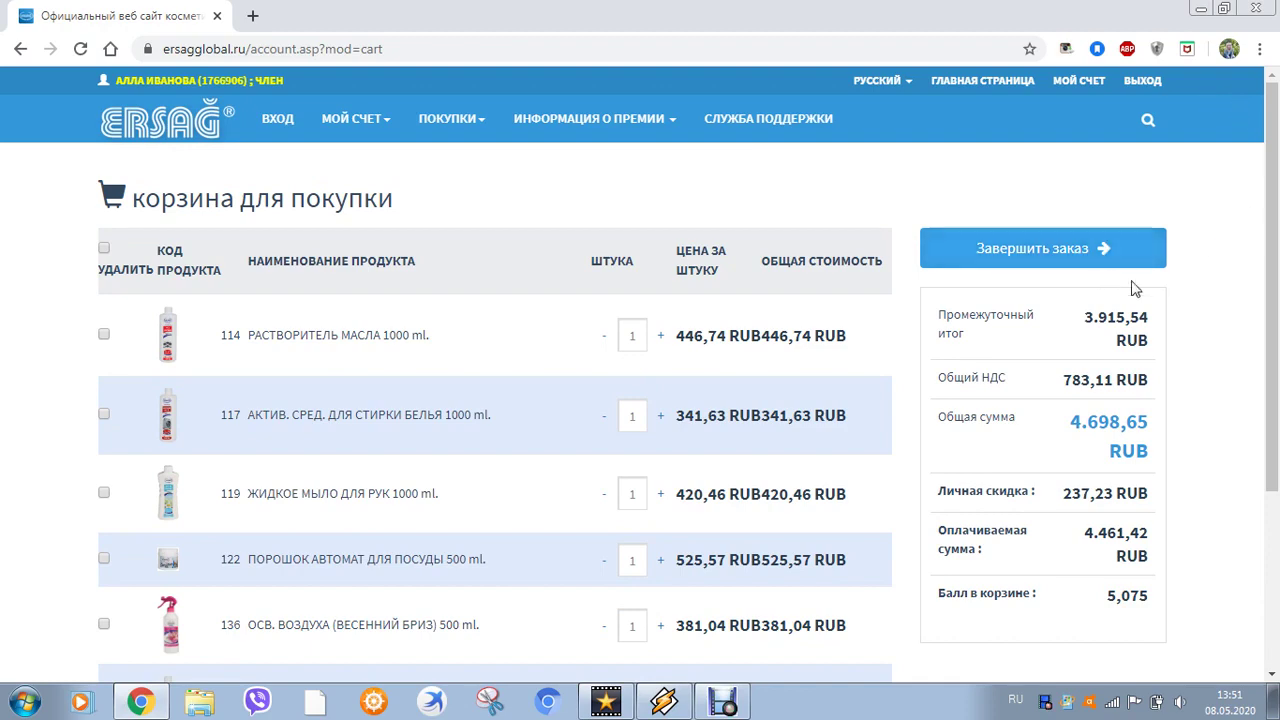
pyautogui.scroll(-1, 1203, 277)
pyautogui.scroll(1, 1203, 277)
# Add promo products 105, 107 and 124 to the order
pyautogui.click(1061, 250)
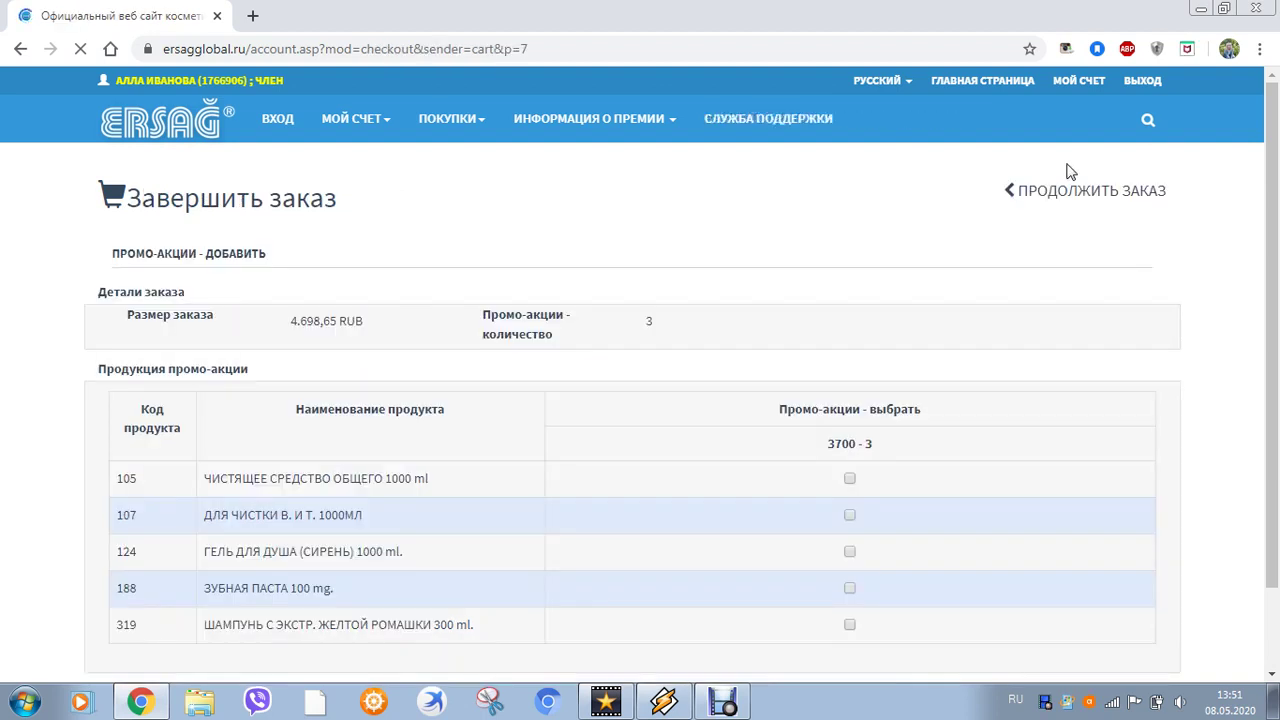
pyautogui.scroll(-2, 471, 549)
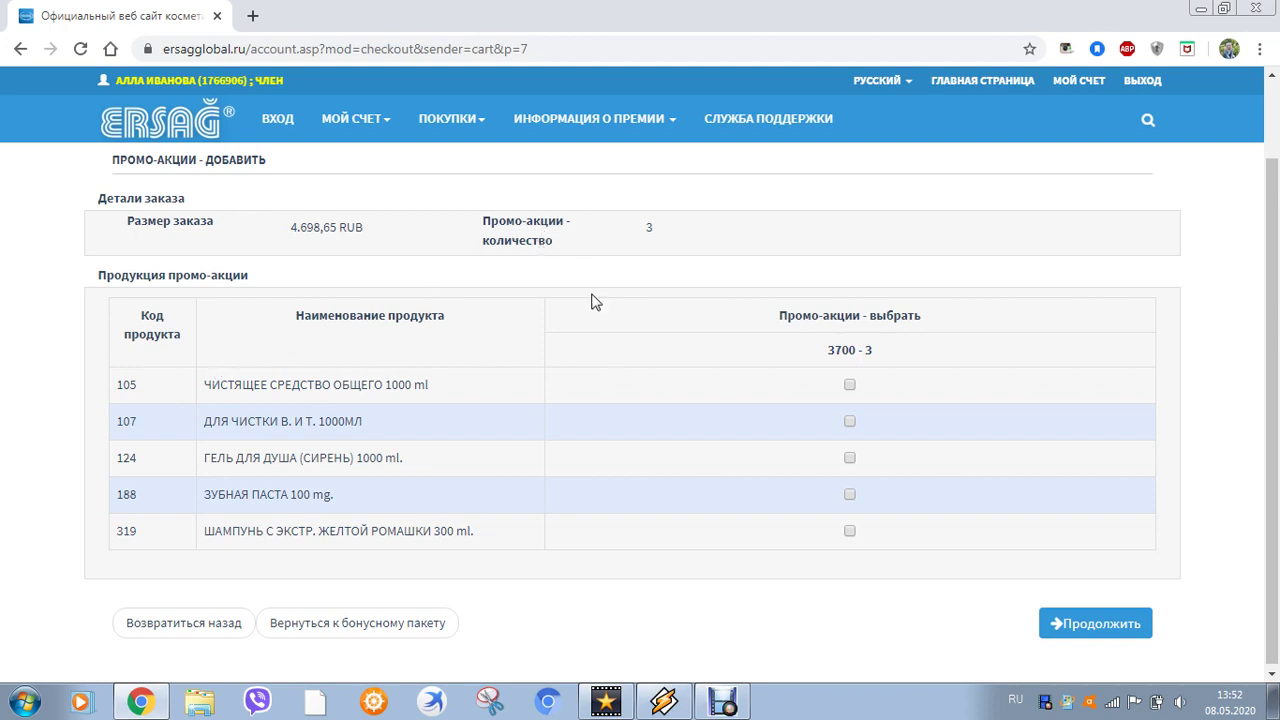
pyautogui.click(850, 384)
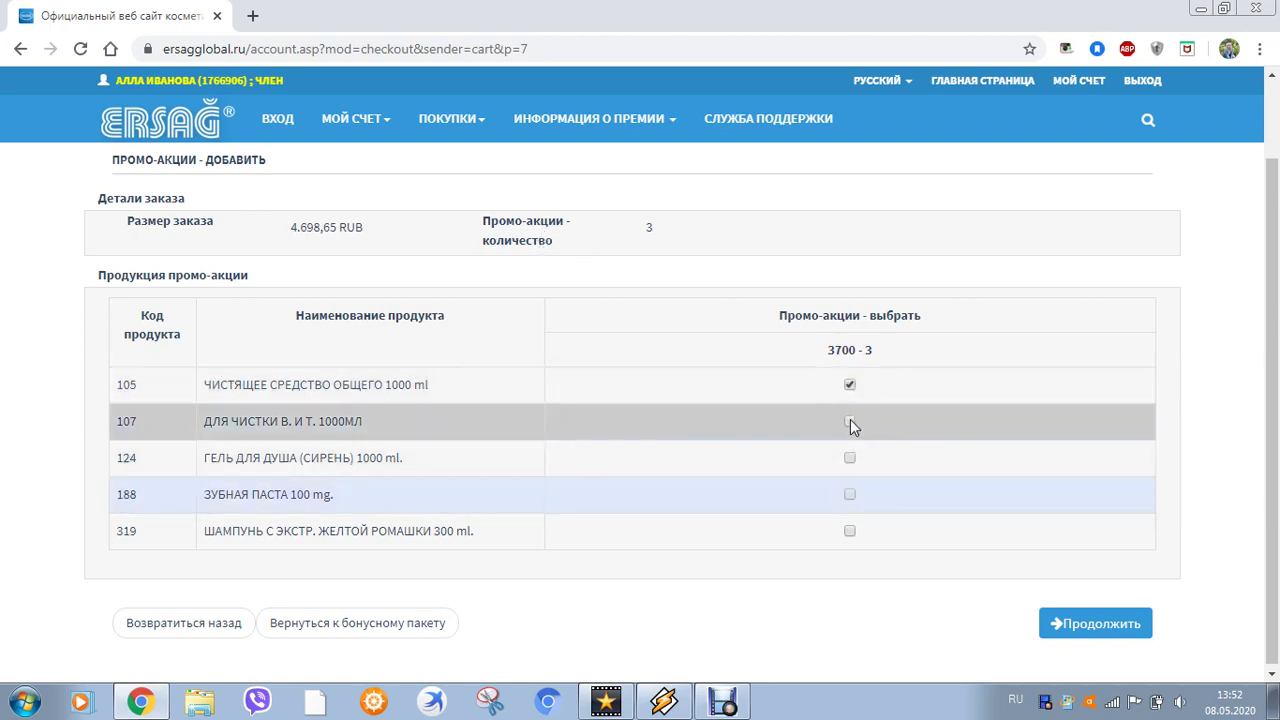
pyautogui.click(850, 421)
pyautogui.click(850, 458)
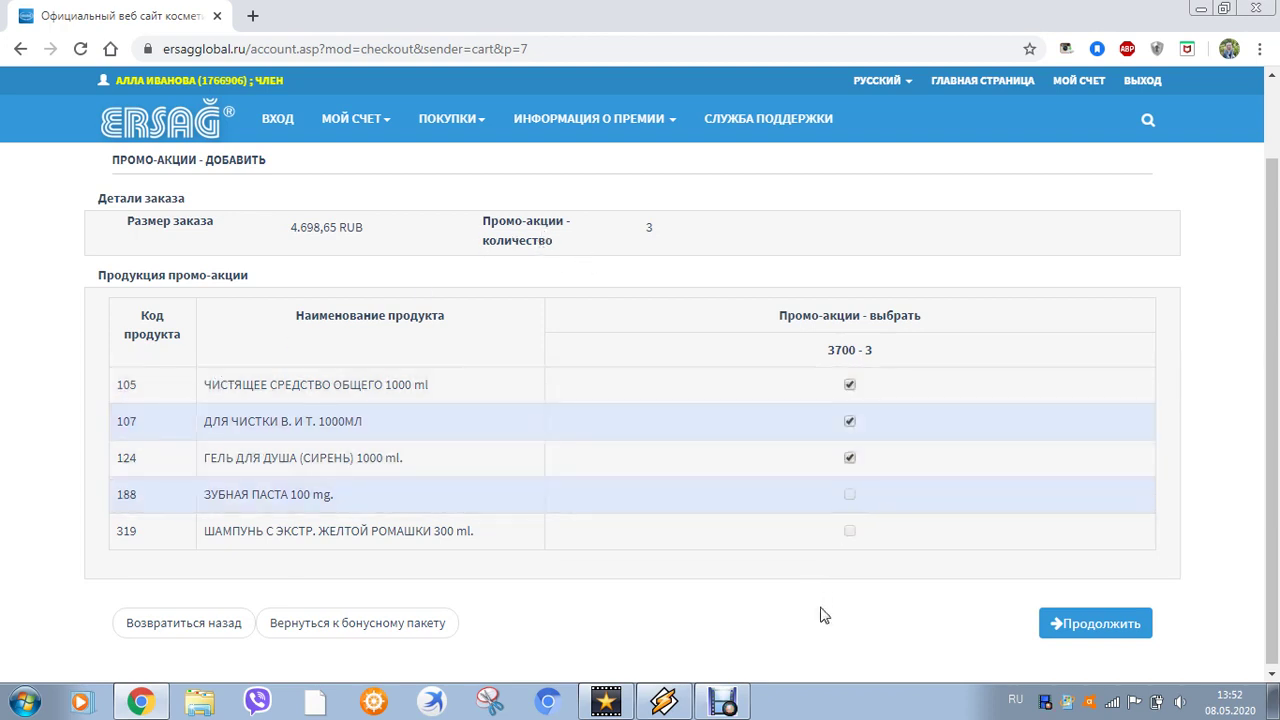
pyautogui.click(1100, 632)
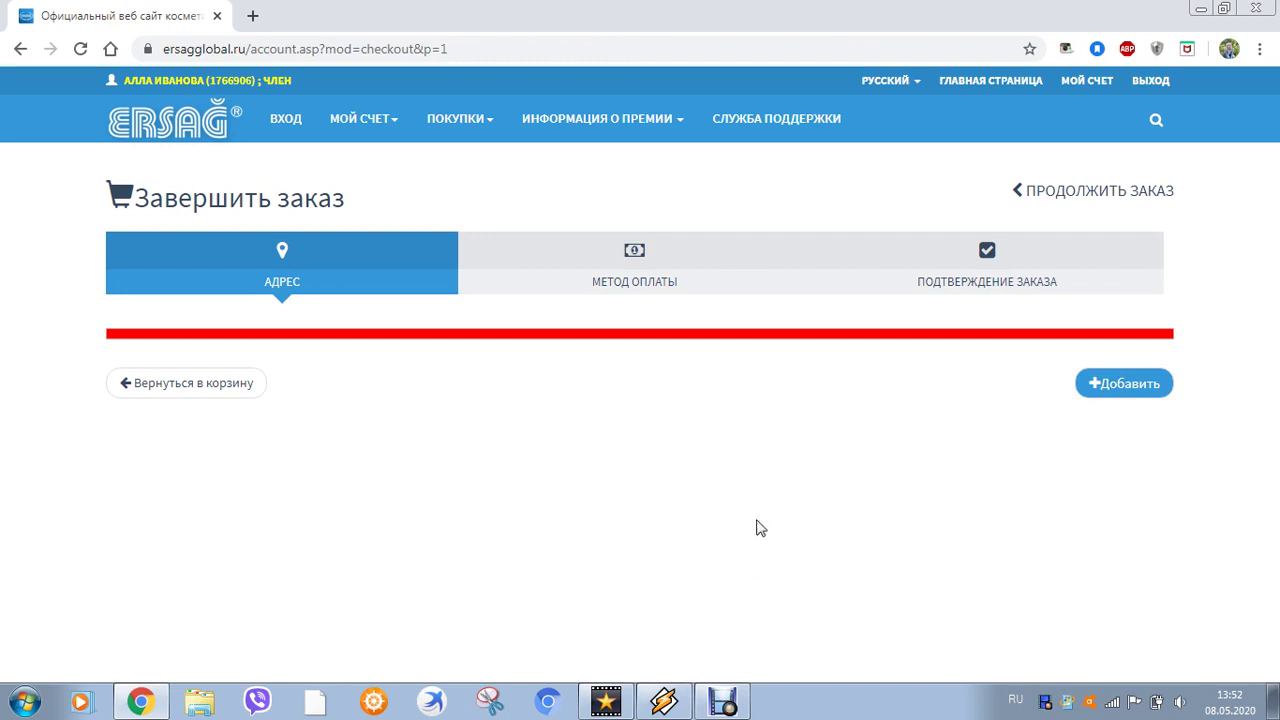
# Start a new delivery address and set its type to индивидуальный
pyautogui.click(1128, 386)
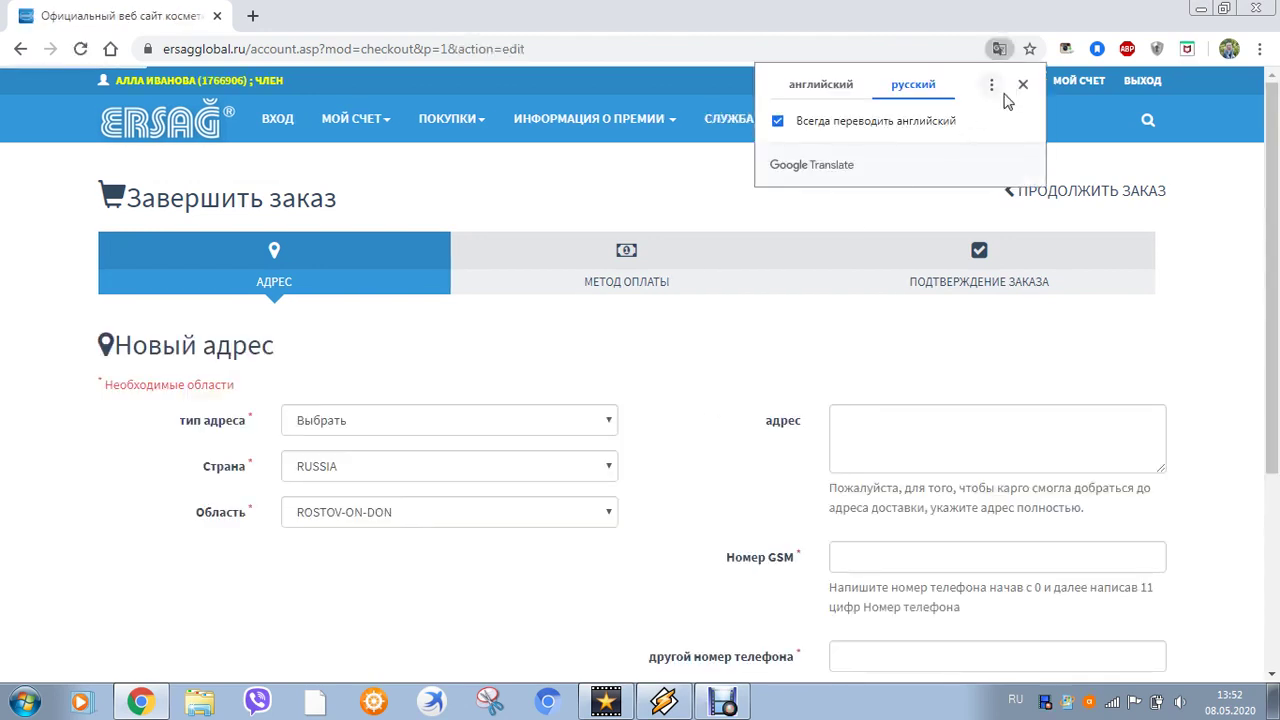
pyautogui.click(1022, 88)
pyautogui.scroll(-1, 689, 485)
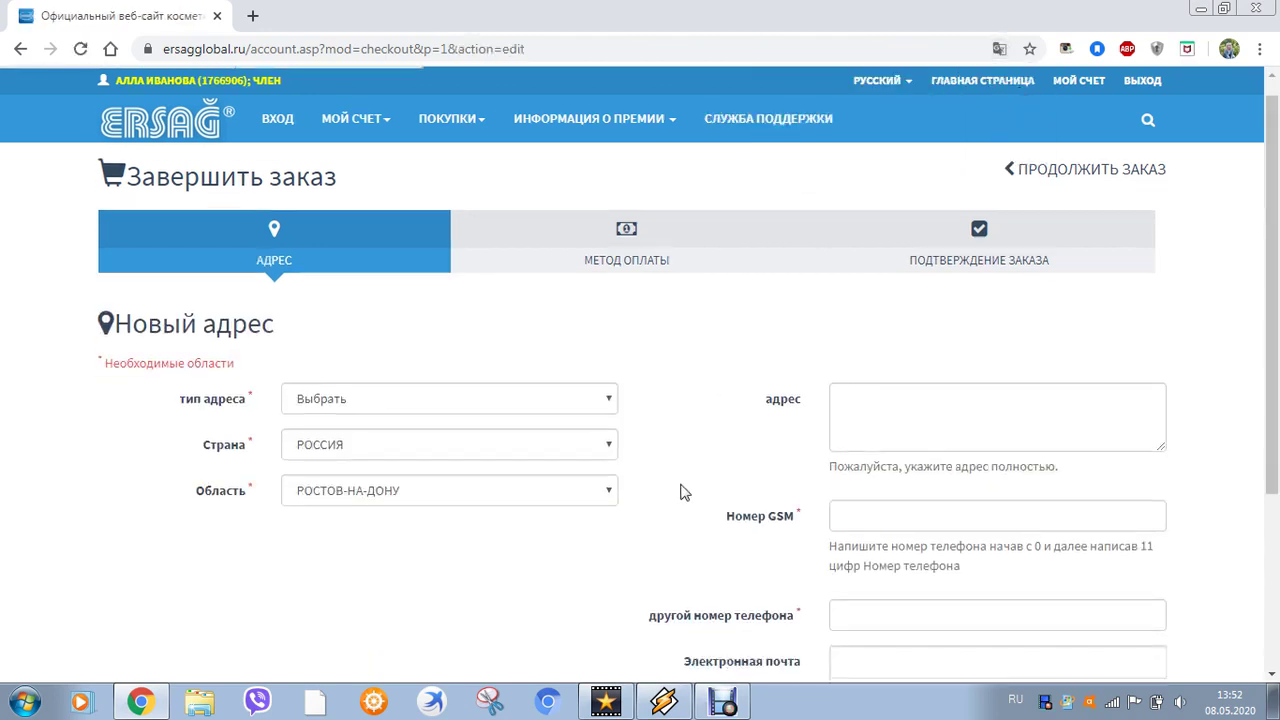
pyautogui.click(612, 328)
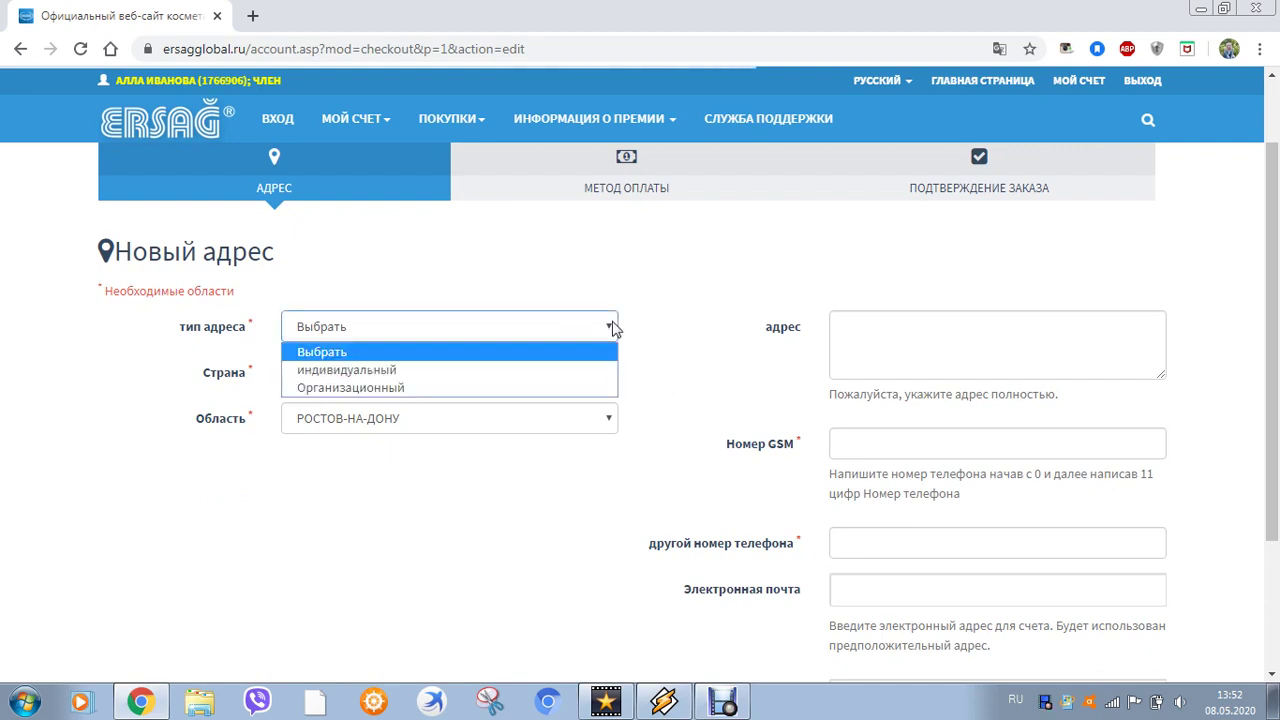
pyautogui.click(590, 371)
# Fill in the first name, surname and personal number, using saved entries
pyautogui.click(494, 372)
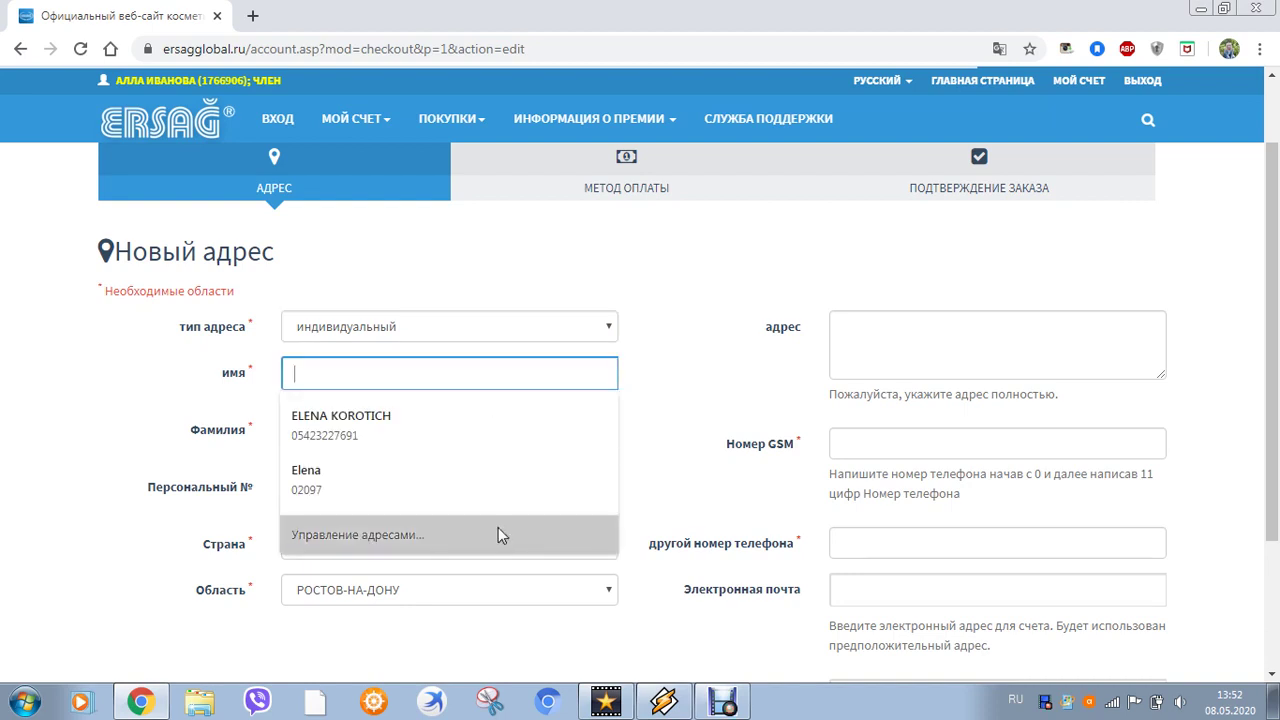
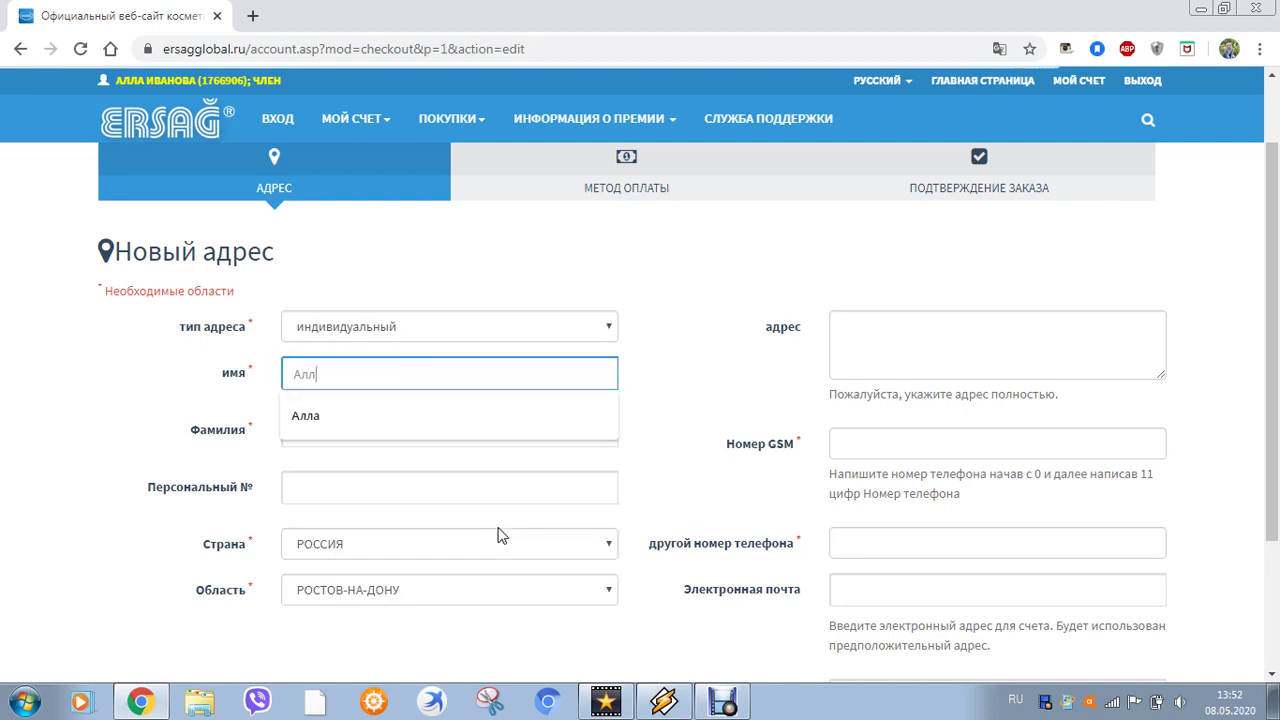
pyautogui.click(669, 348)
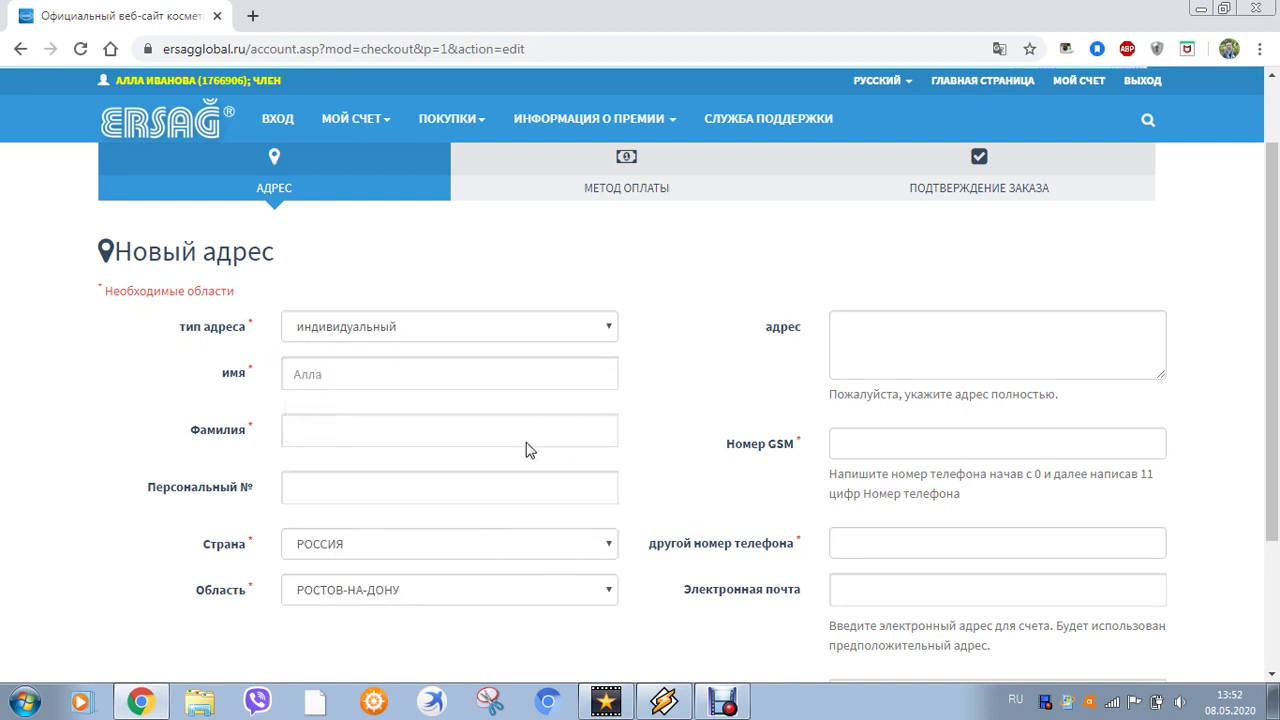
pyautogui.click(391, 423)
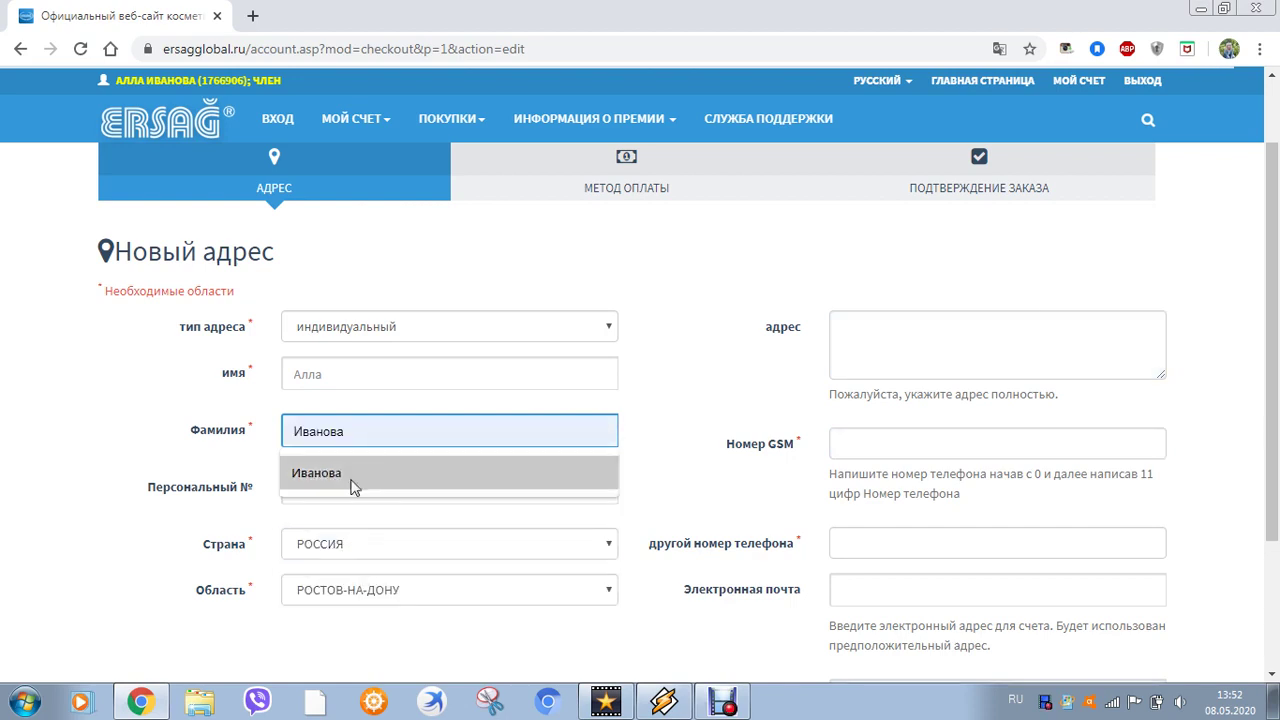
pyautogui.click(357, 484)
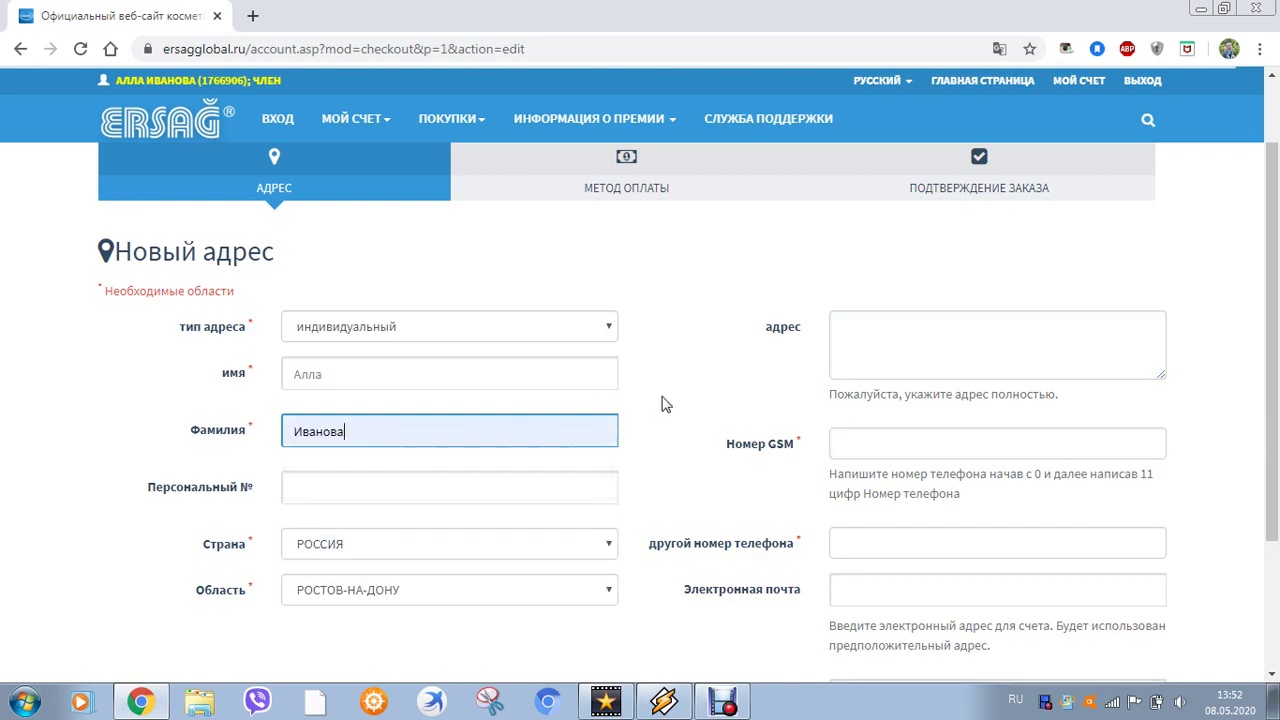
pyautogui.click(386, 497)
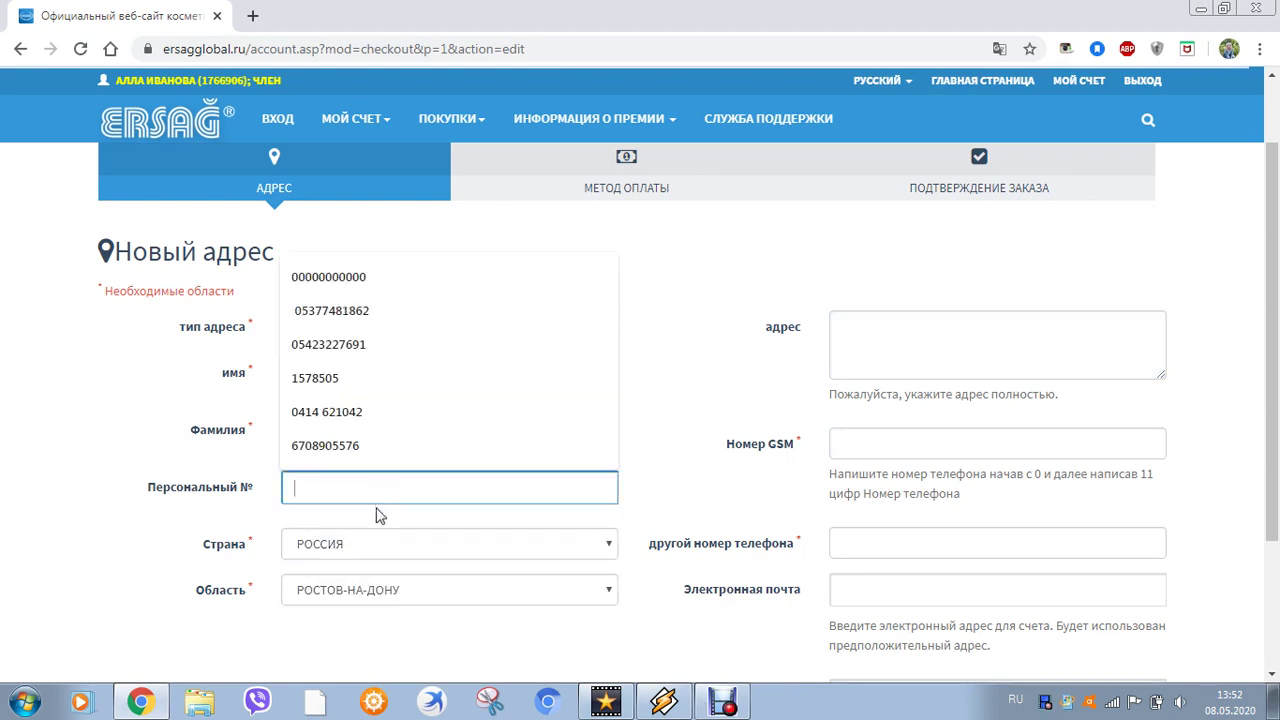
pyautogui.click(420, 277)
pyautogui.click(690, 440)
pyautogui.scroll(-2, 690, 440)
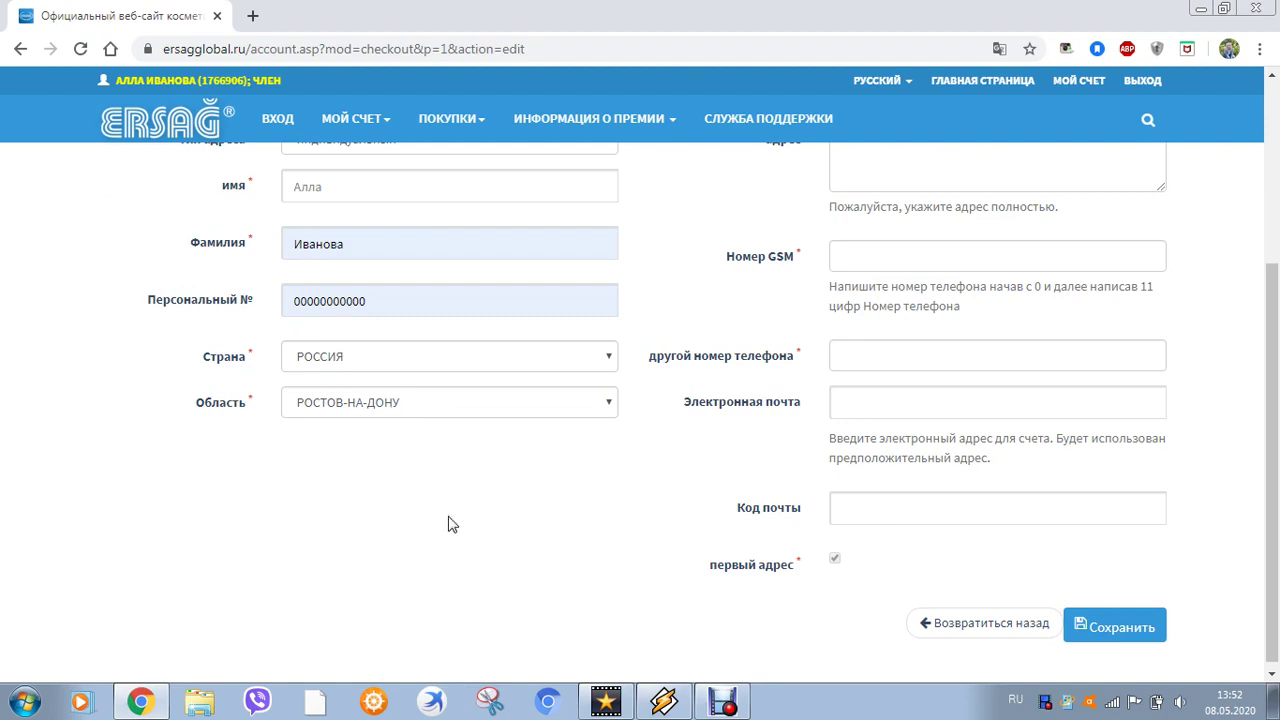
pyautogui.scroll(1, 451, 586)
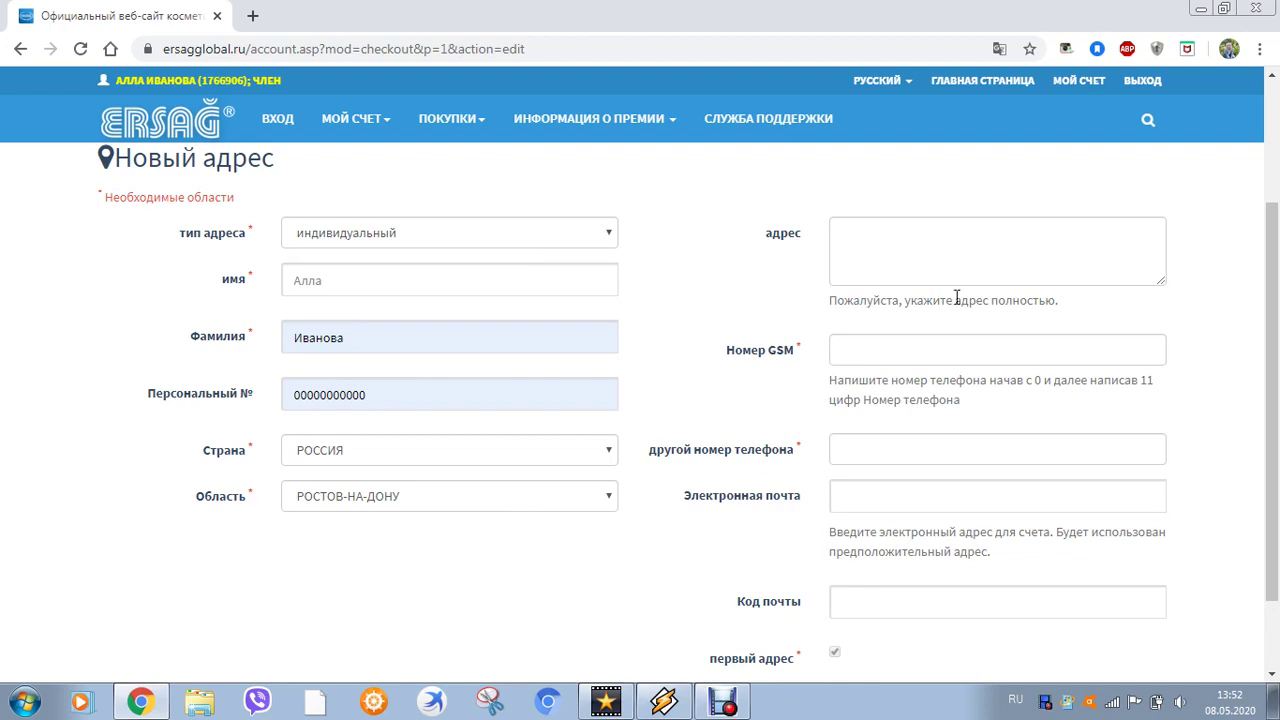
# Type the full Boxberry pickup-point street address into the адрес field
pyautogui.click(957, 248)
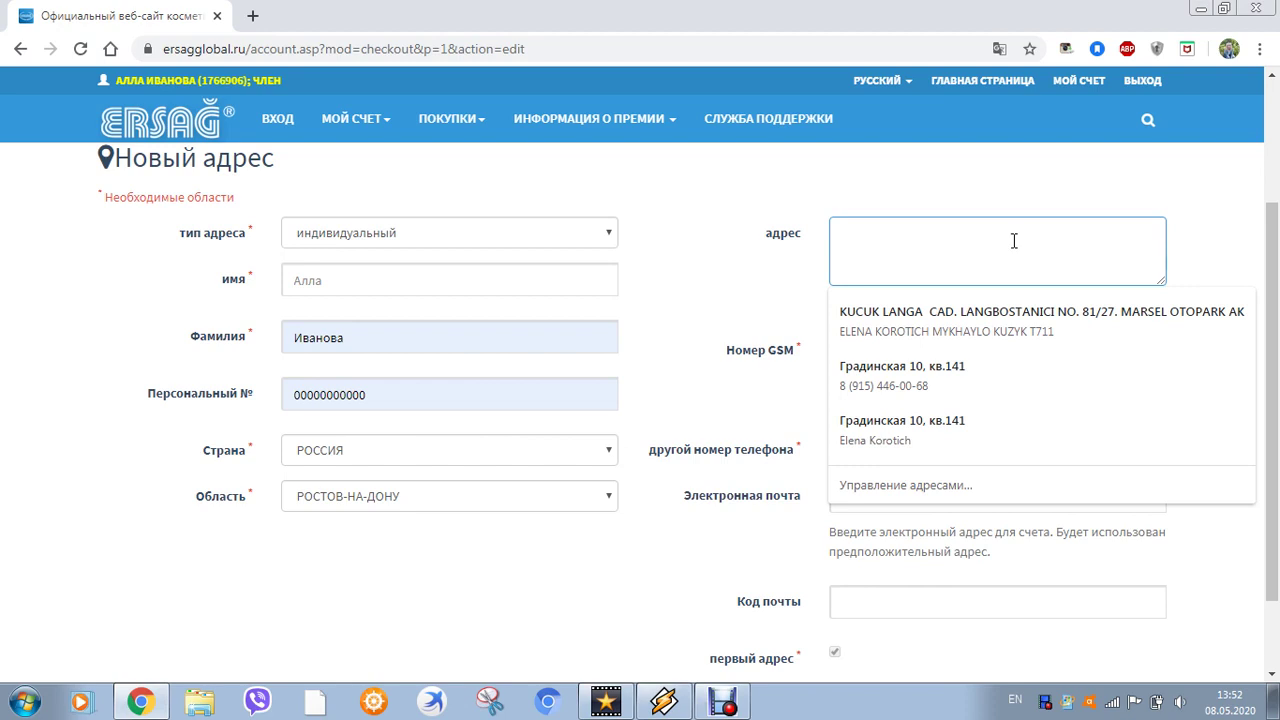
pyautogui.write('Н')
pyautogui.write('Rostov')
pyautogui.click(892, 236)
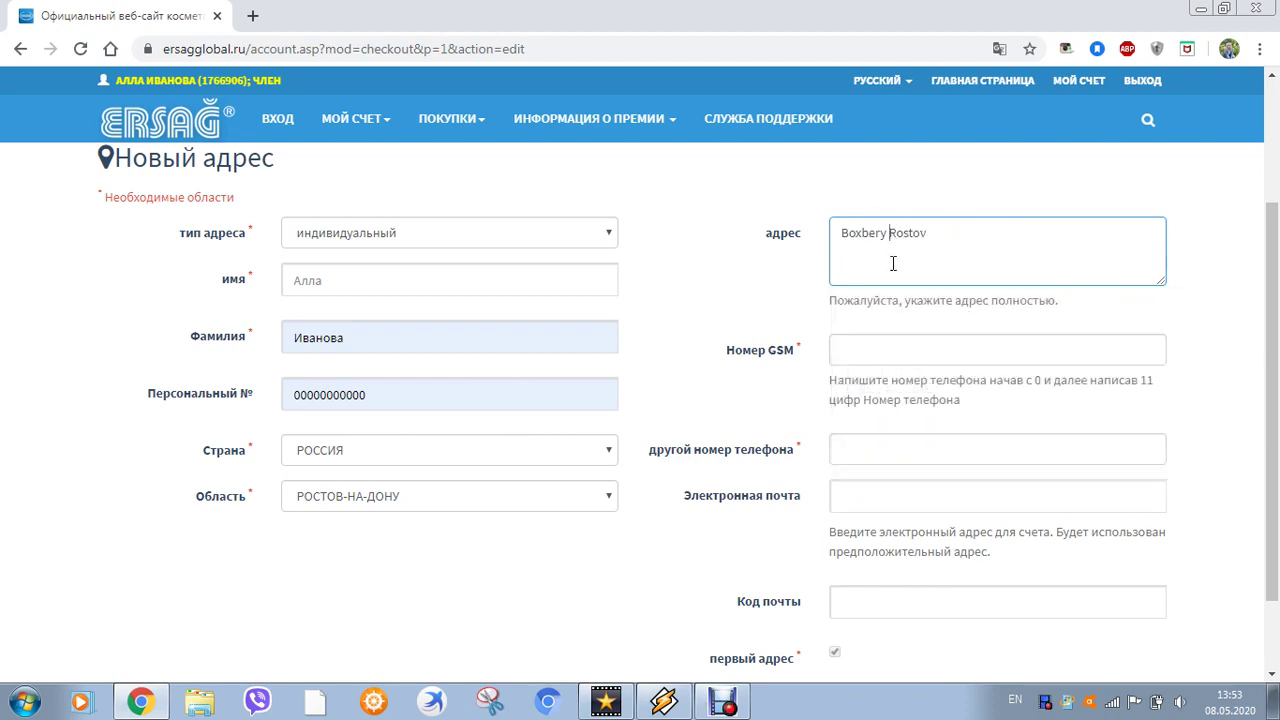
pyautogui.press('BackSpace')
pyautogui.write('.')
pyautogui.click(941, 240)
pyautogui.write('Lenina 45')
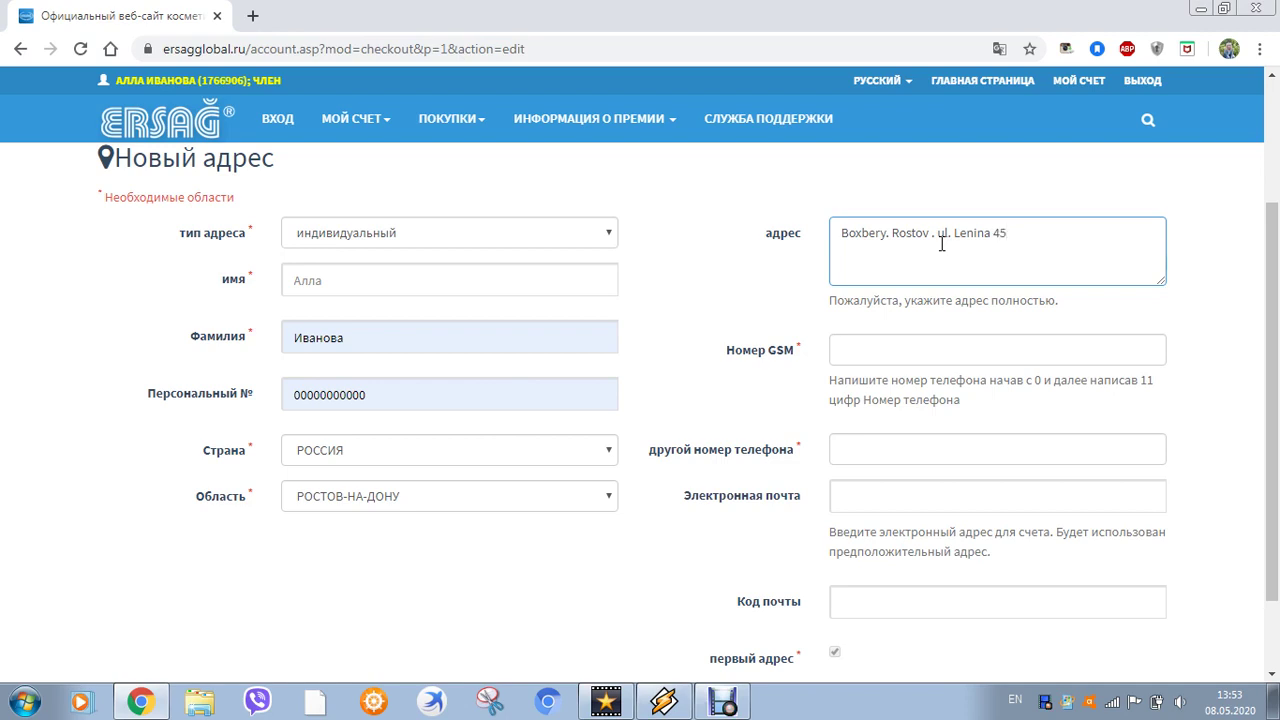
# Fill in the Номер GSM mobile number from the saved suggestion
pyautogui.click(849, 352)
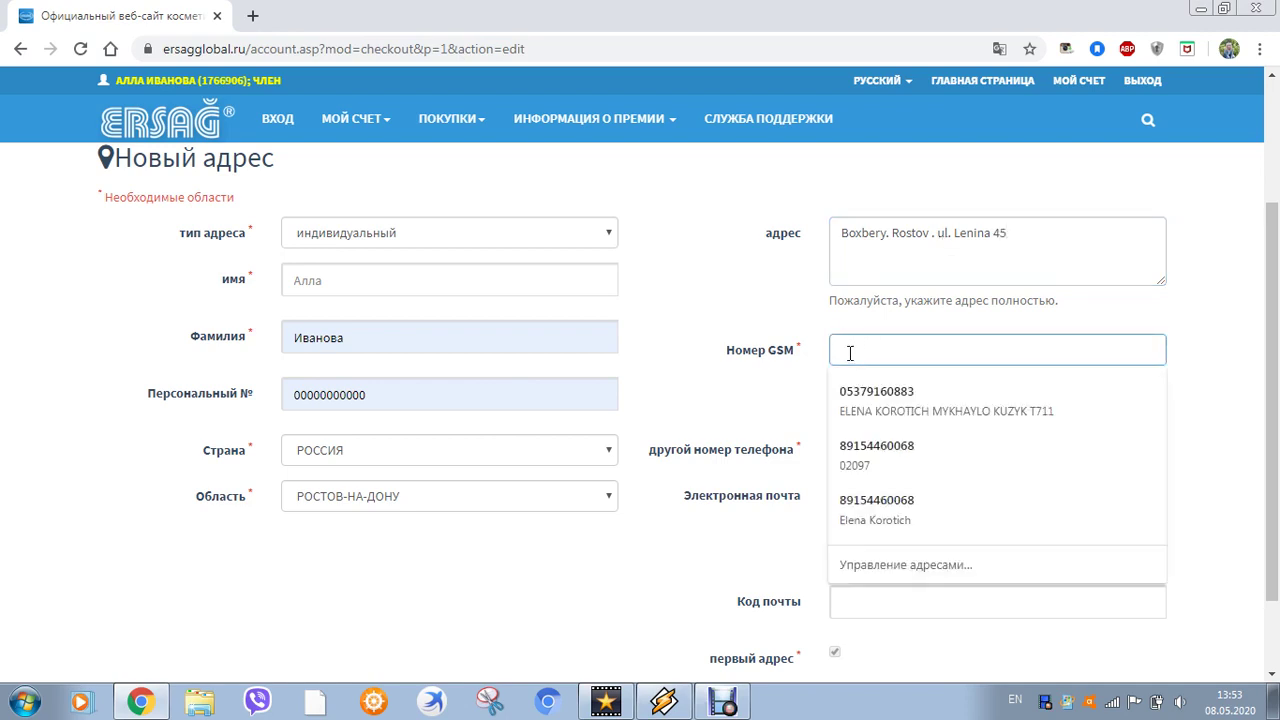
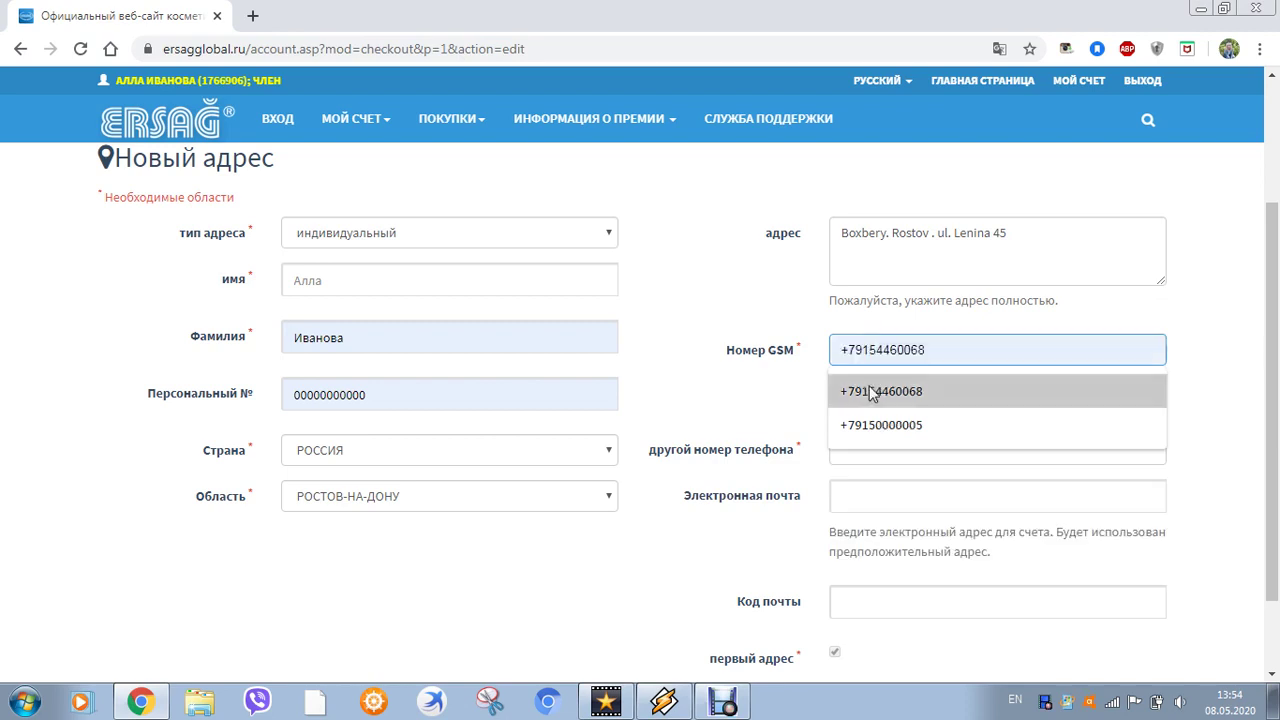
pyautogui.click(869, 389)
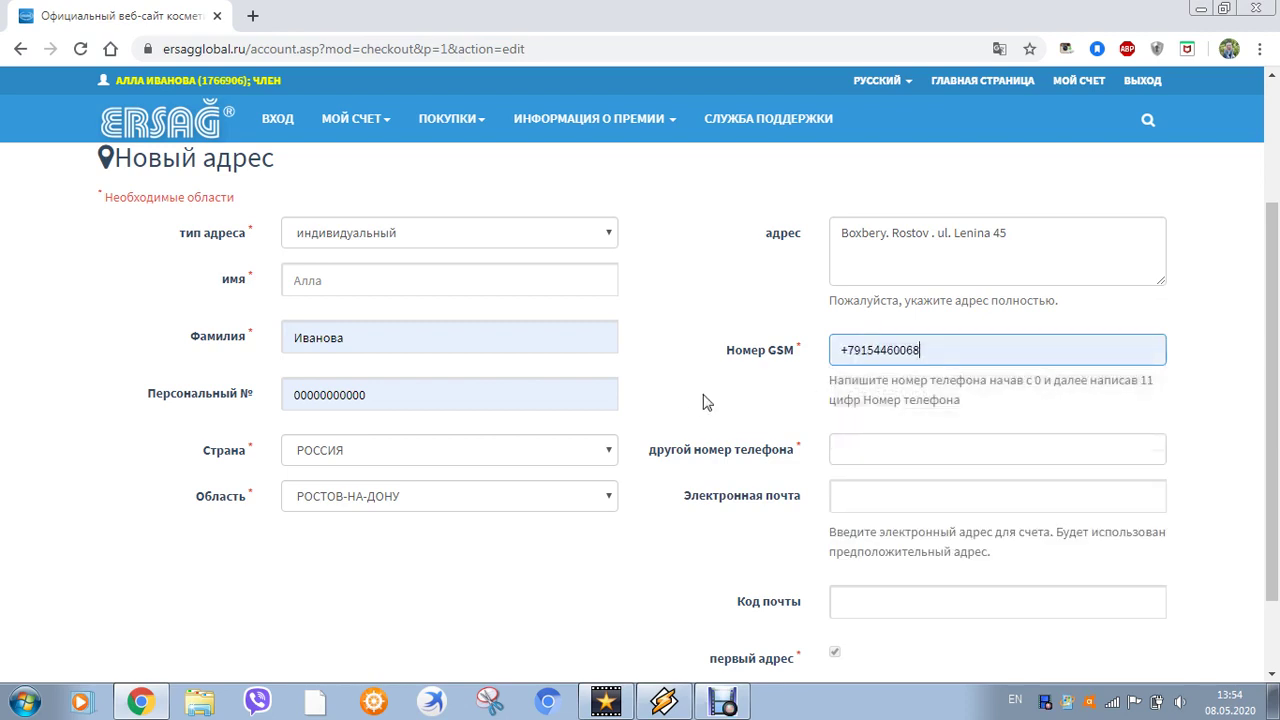
# Copy the mobile number into the другой номер телефона field
pyautogui.moveTo(942, 357); pyautogui.dragTo(822, 364)
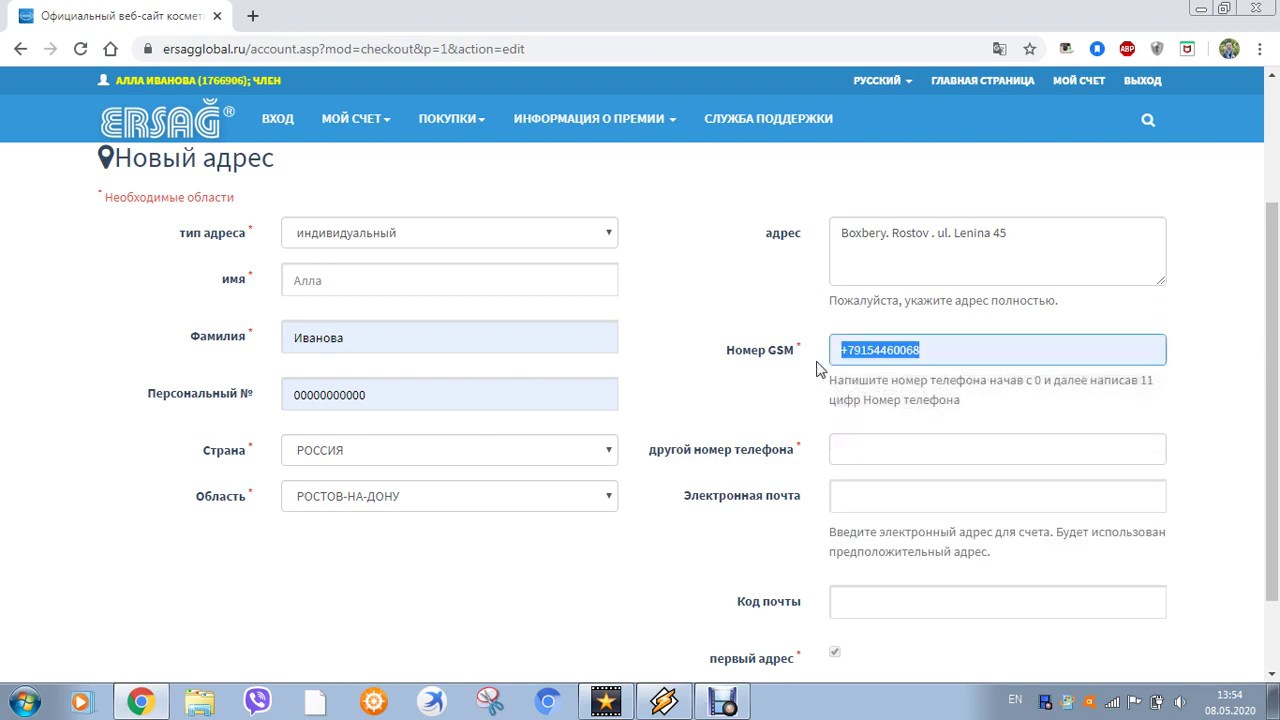
pyautogui.rightClick(856, 358)
pyautogui.click(930, 396)
pyautogui.click(860, 449)
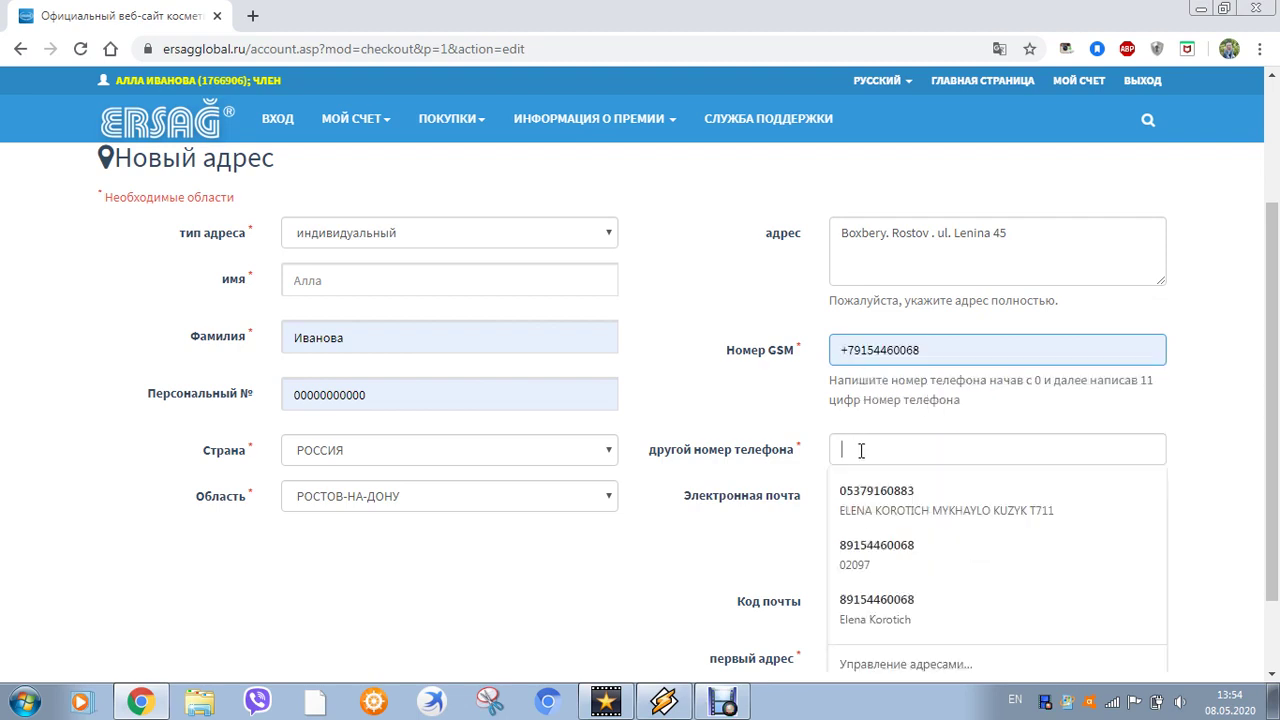
pyautogui.rightClick(877, 449)
pyautogui.click(930, 300)
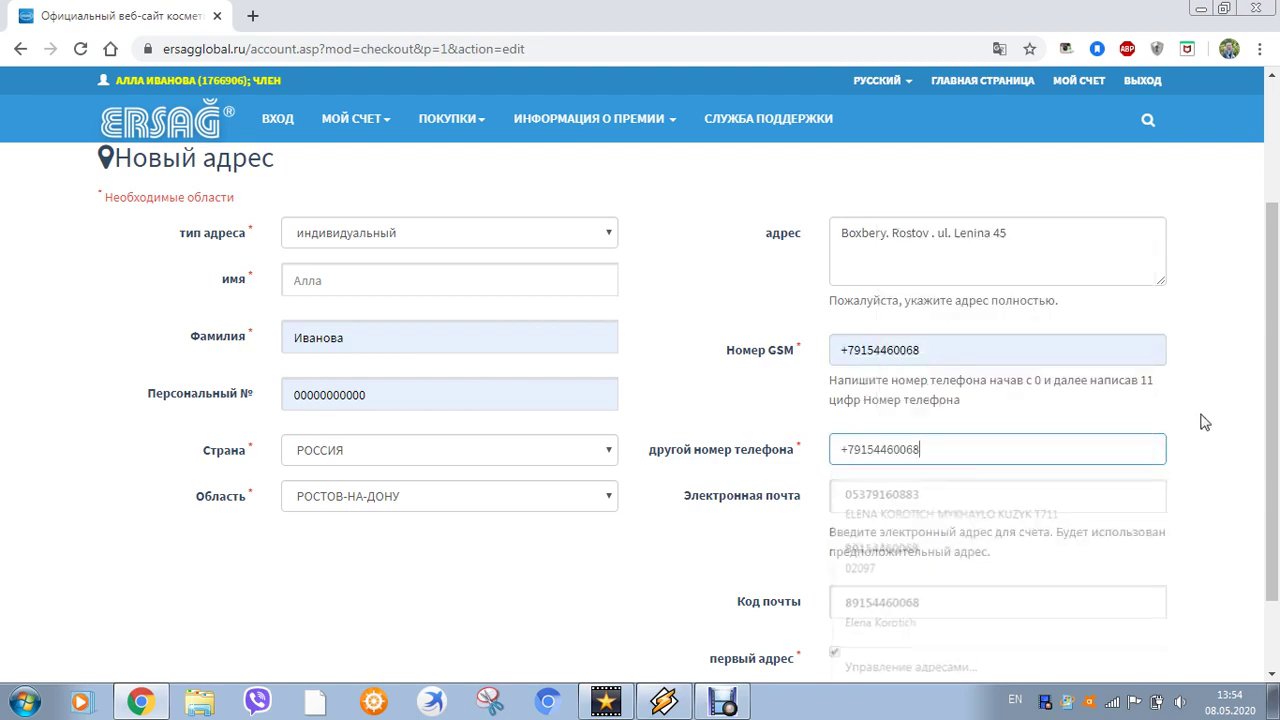
pyautogui.scroll(-1, 1012, 485)
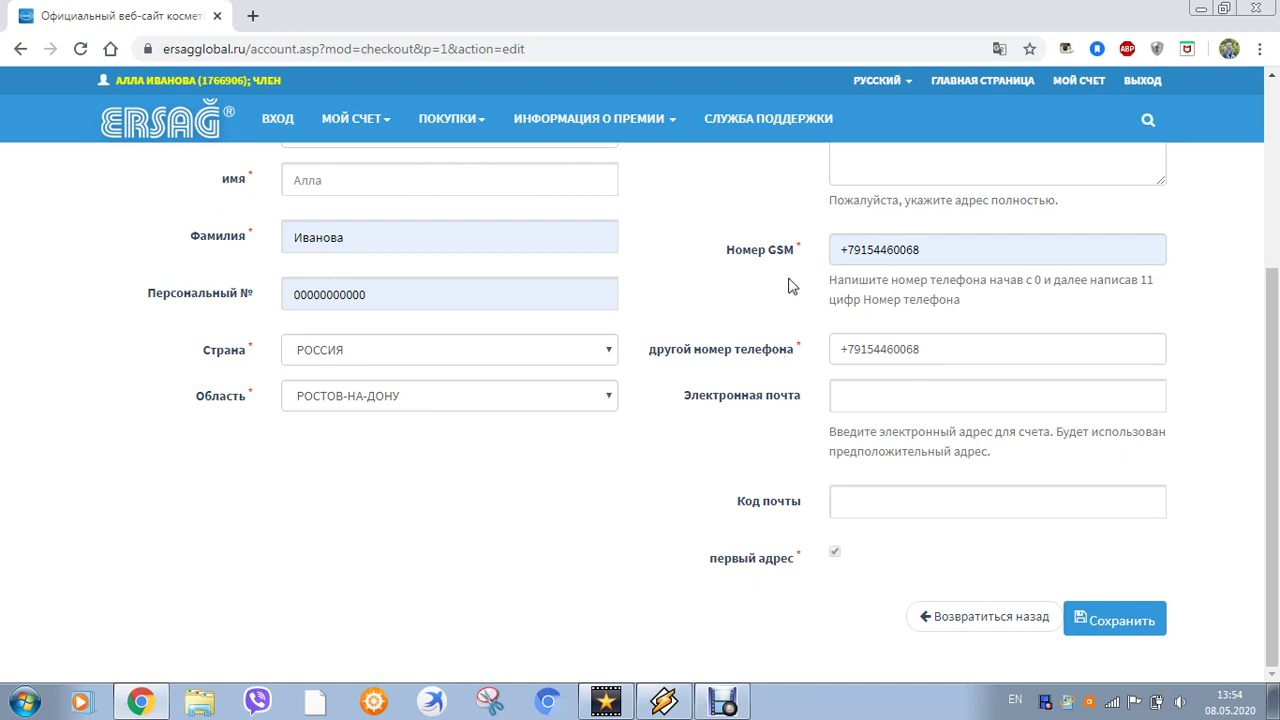
pyautogui.scroll(2, 805, 278)
pyautogui.scroll(-2, 808, 278)
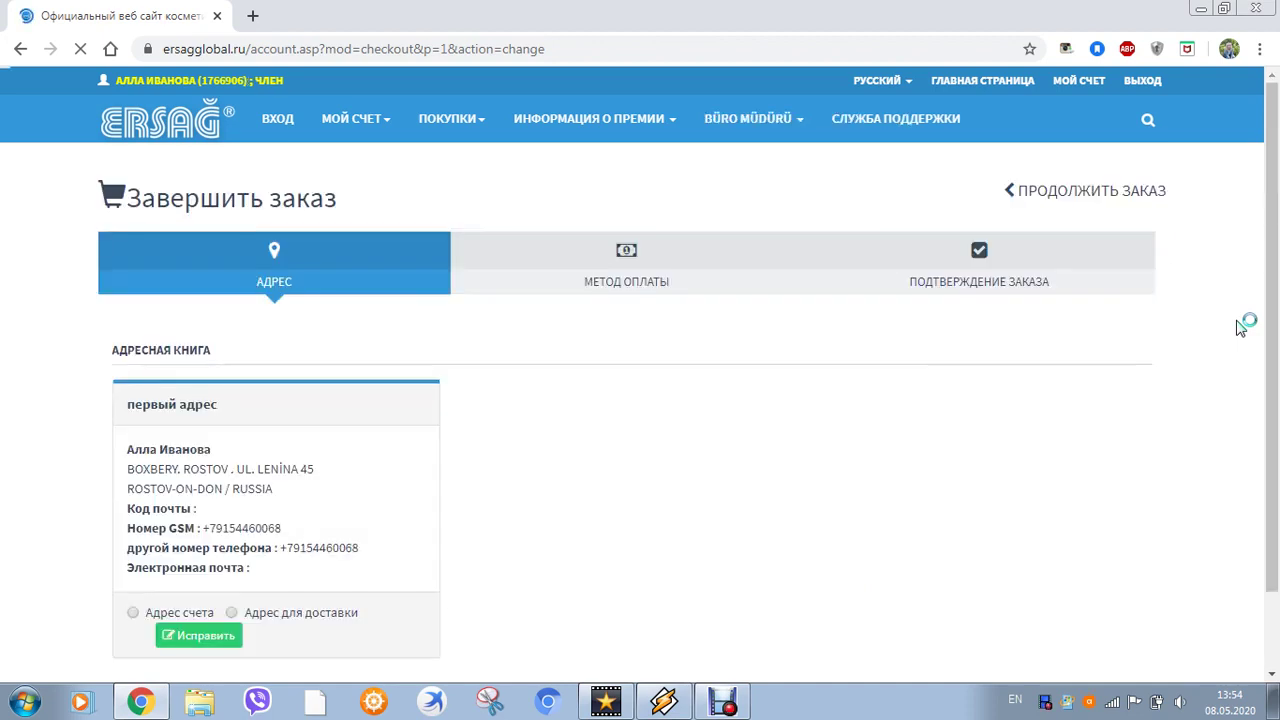
# Tick Адрес для доставки on the saved address, save, and continue to МЕТОД ОПЛАТЫ
pyautogui.scroll(-1, 686, 569)
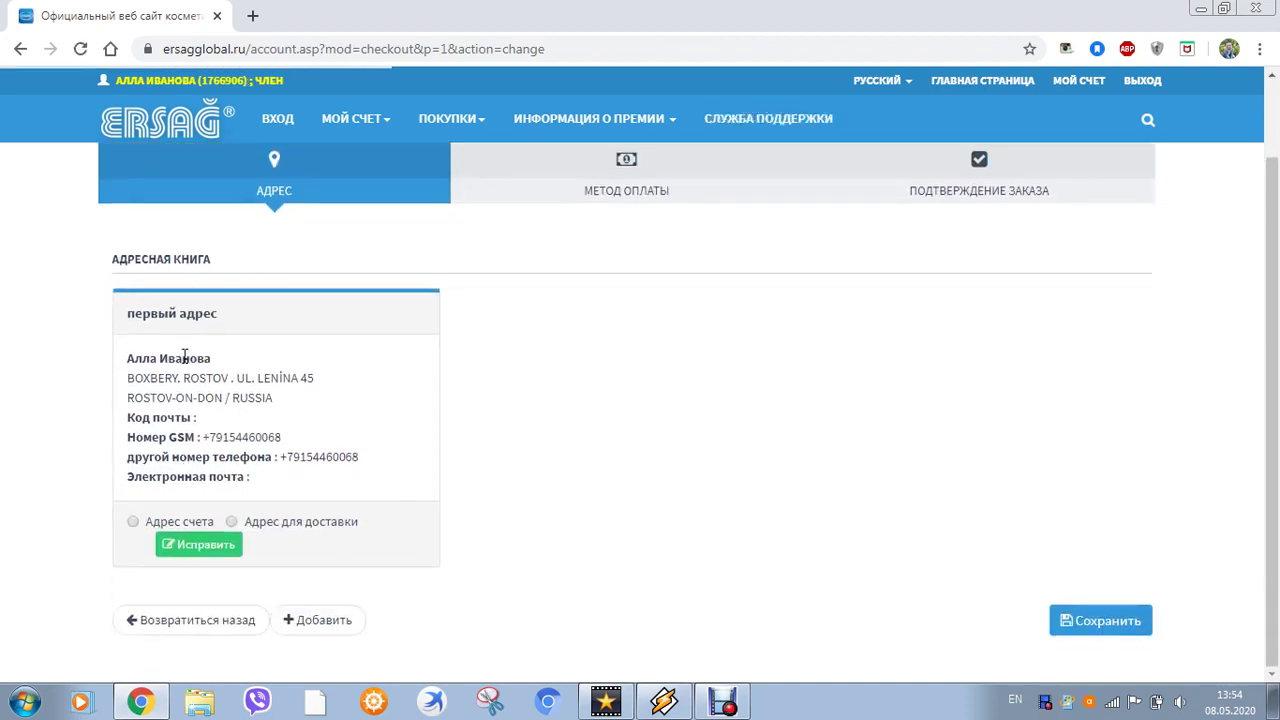
pyautogui.click(231, 522)
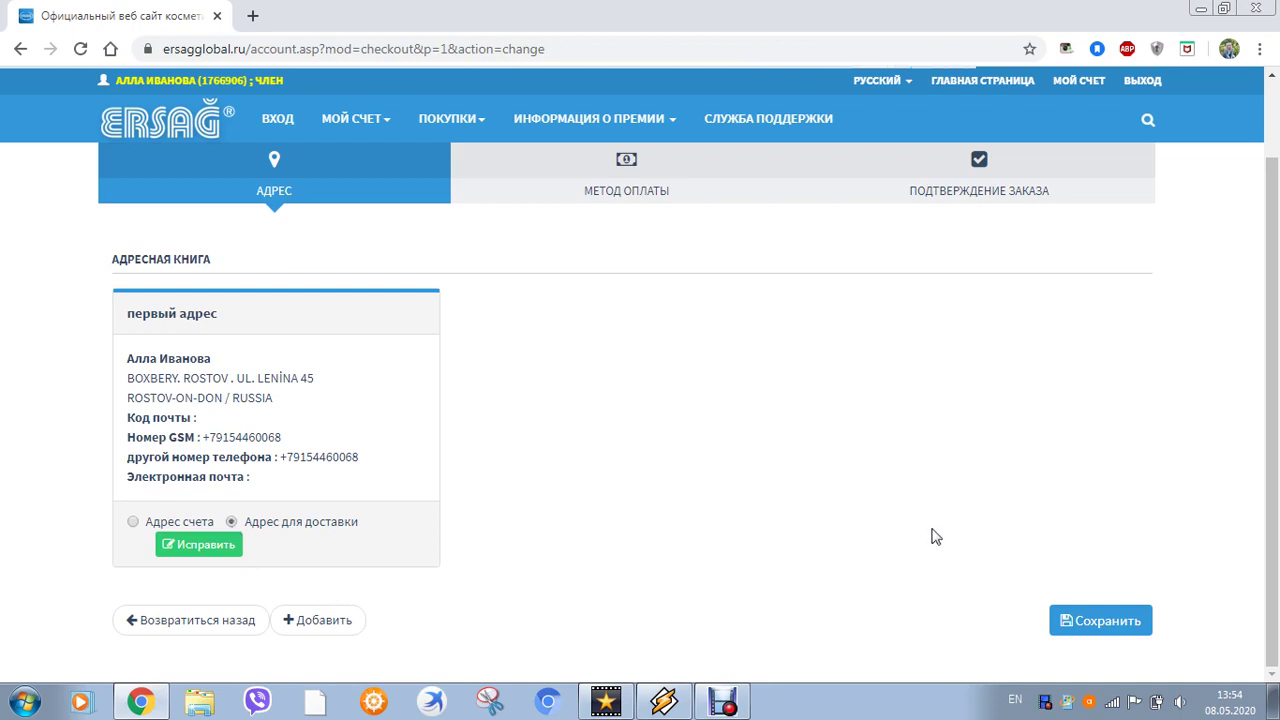
pyautogui.click(1094, 616)
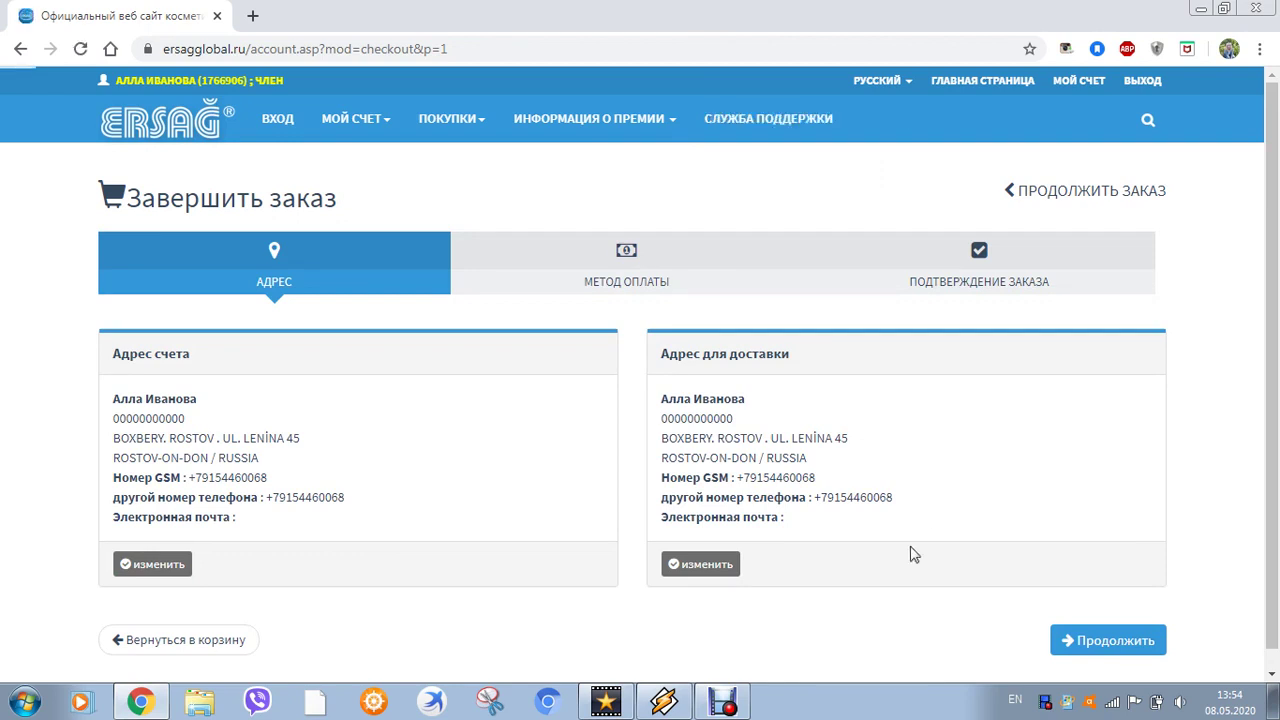
pyautogui.scroll(-1, 910, 560)
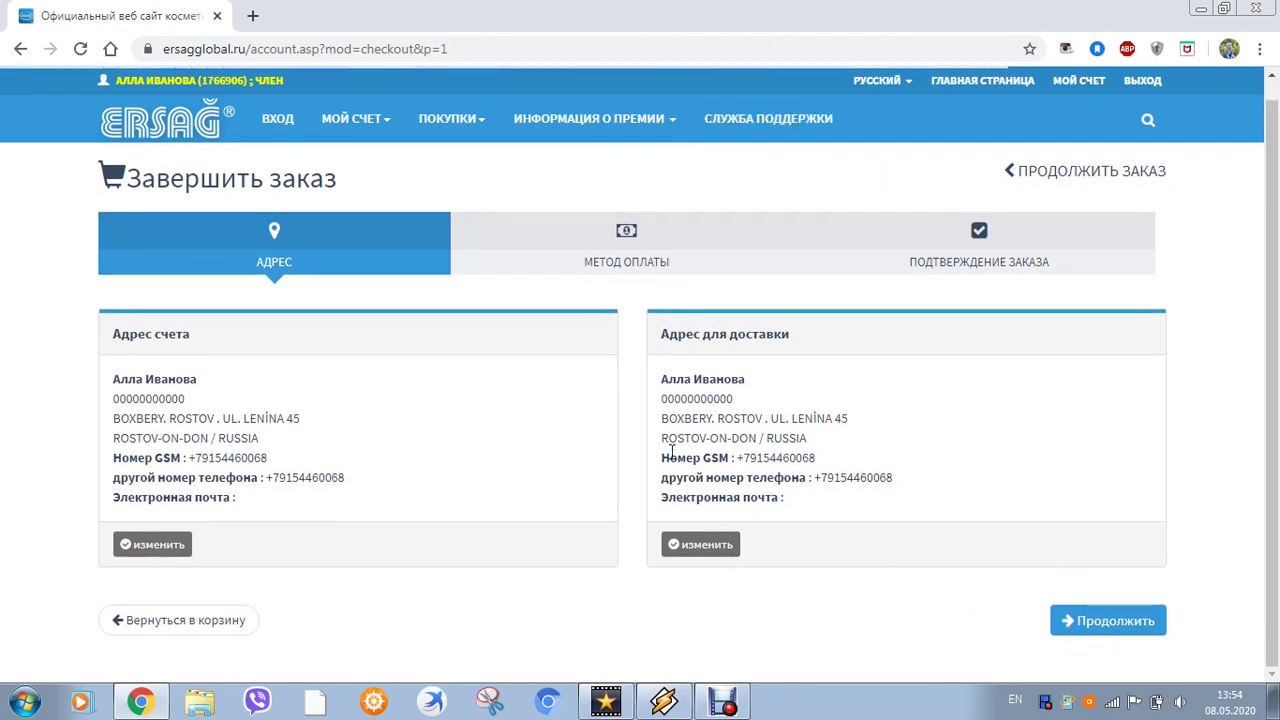
pyautogui.click(1117, 630)
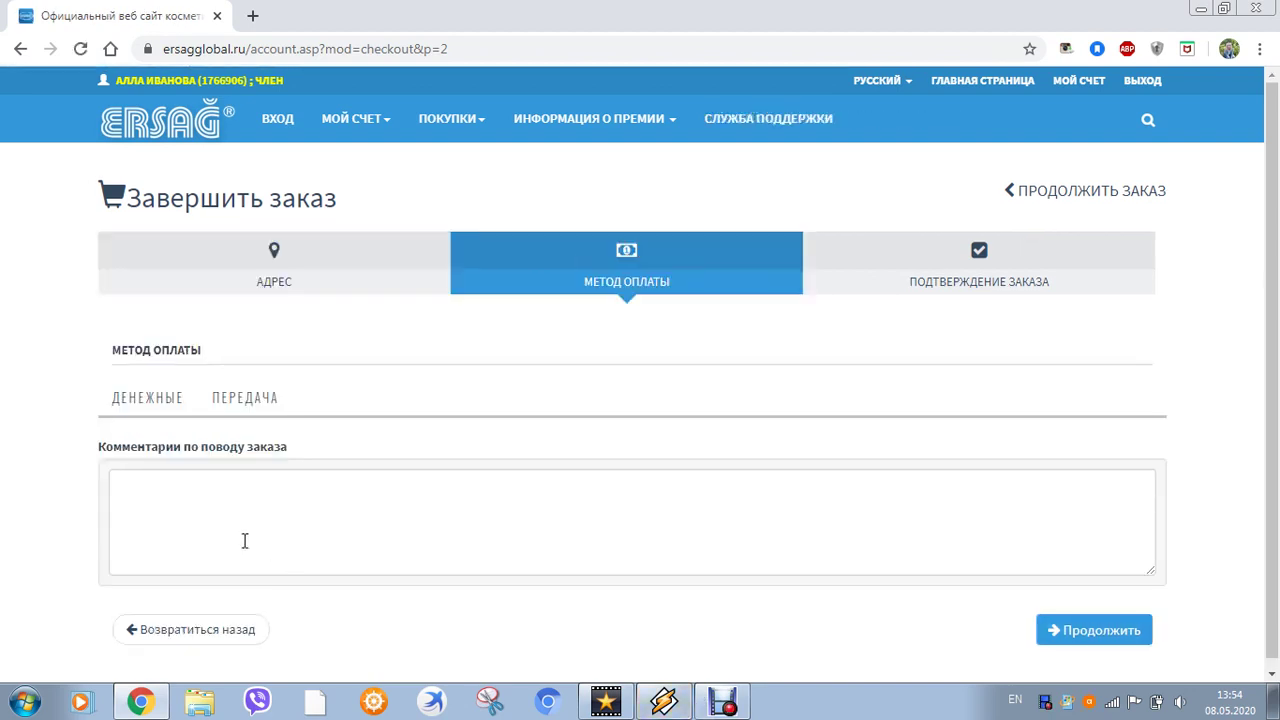
# Select ПЕРЕДАЧА (bank transfer) payment and continue to order confirmation
pyautogui.click(250, 412)
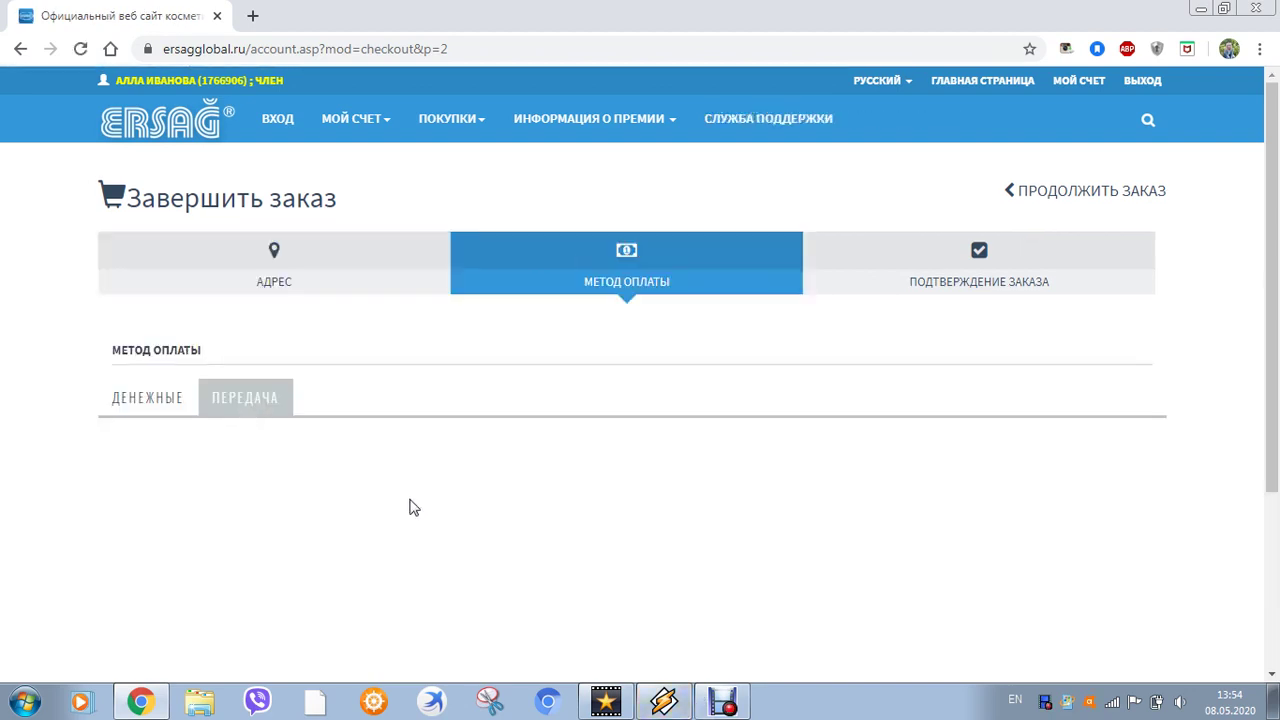
pyautogui.scroll(-3, 409, 506)
pyautogui.click(284, 505)
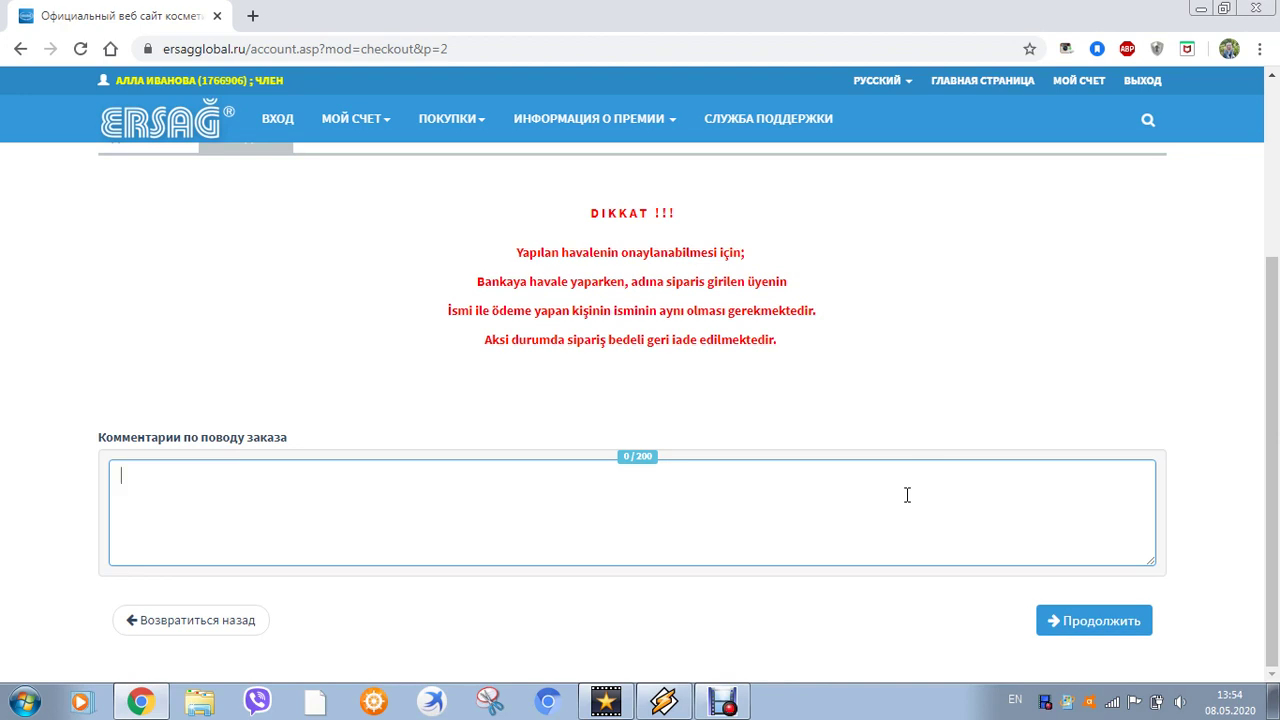
pyautogui.click(1106, 621)
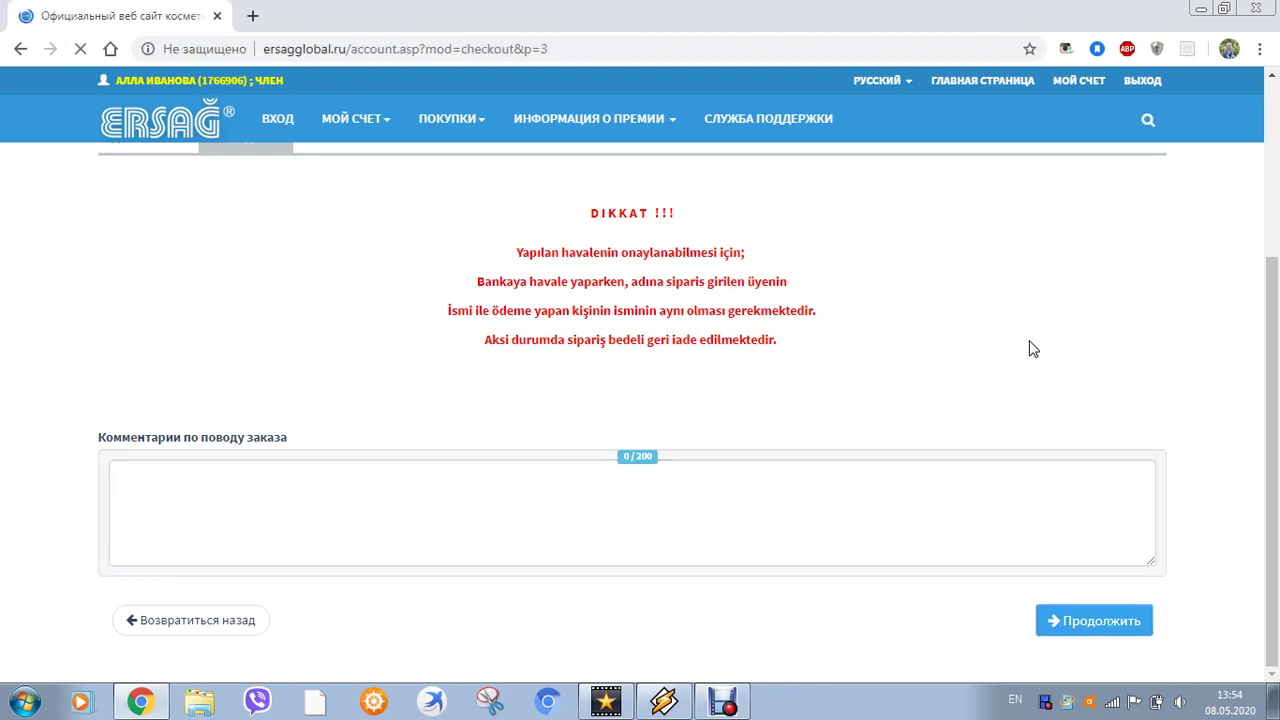
pyautogui.scroll(-1, 1017, 510)
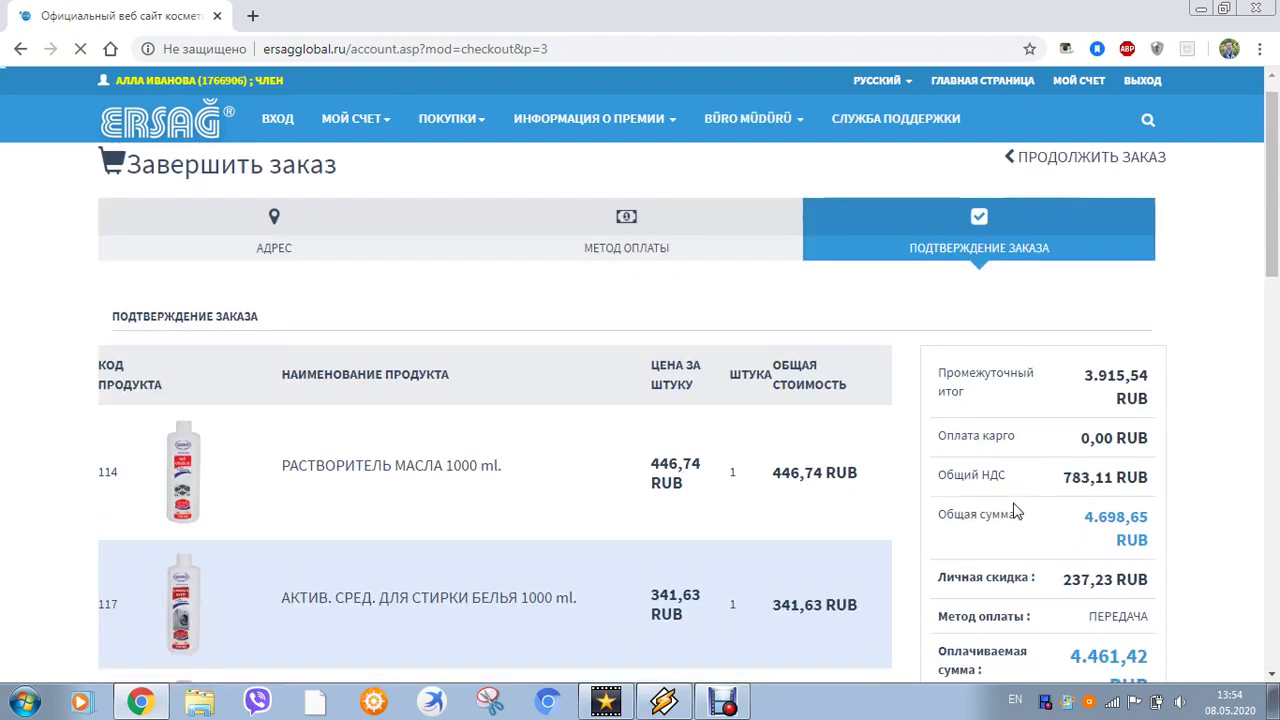
pyautogui.scroll(-1, 1017, 510)
pyautogui.scroll(-1, 1017, 510)
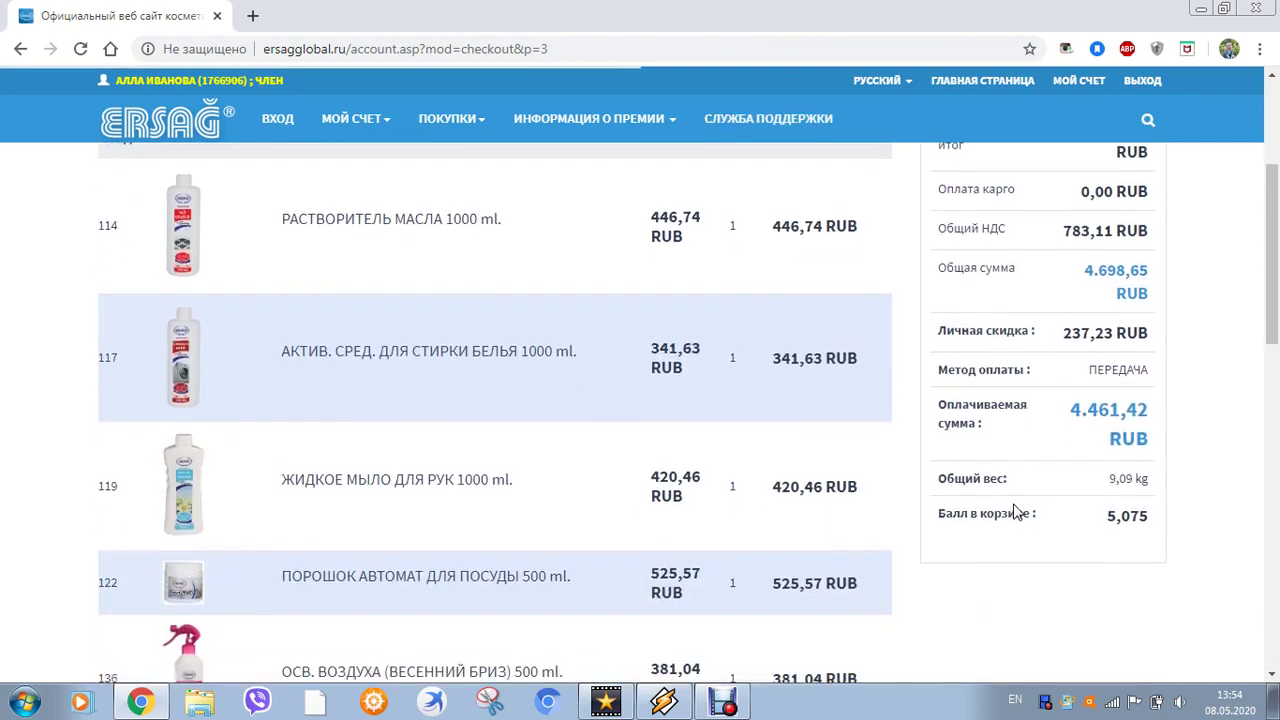
pyautogui.scroll(1, 1017, 510)
pyautogui.scroll(-3, 510, 535)
pyautogui.scroll(-6, 480, 560)
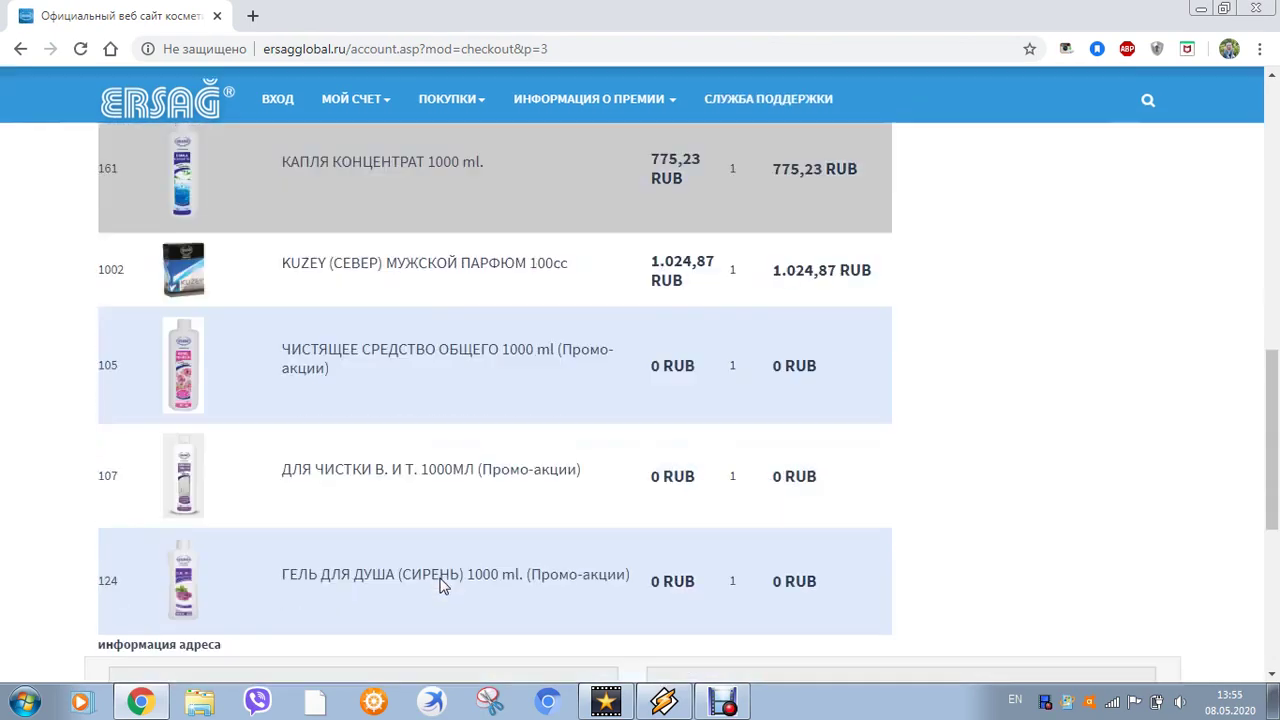
pyautogui.scroll(3, 445, 579)
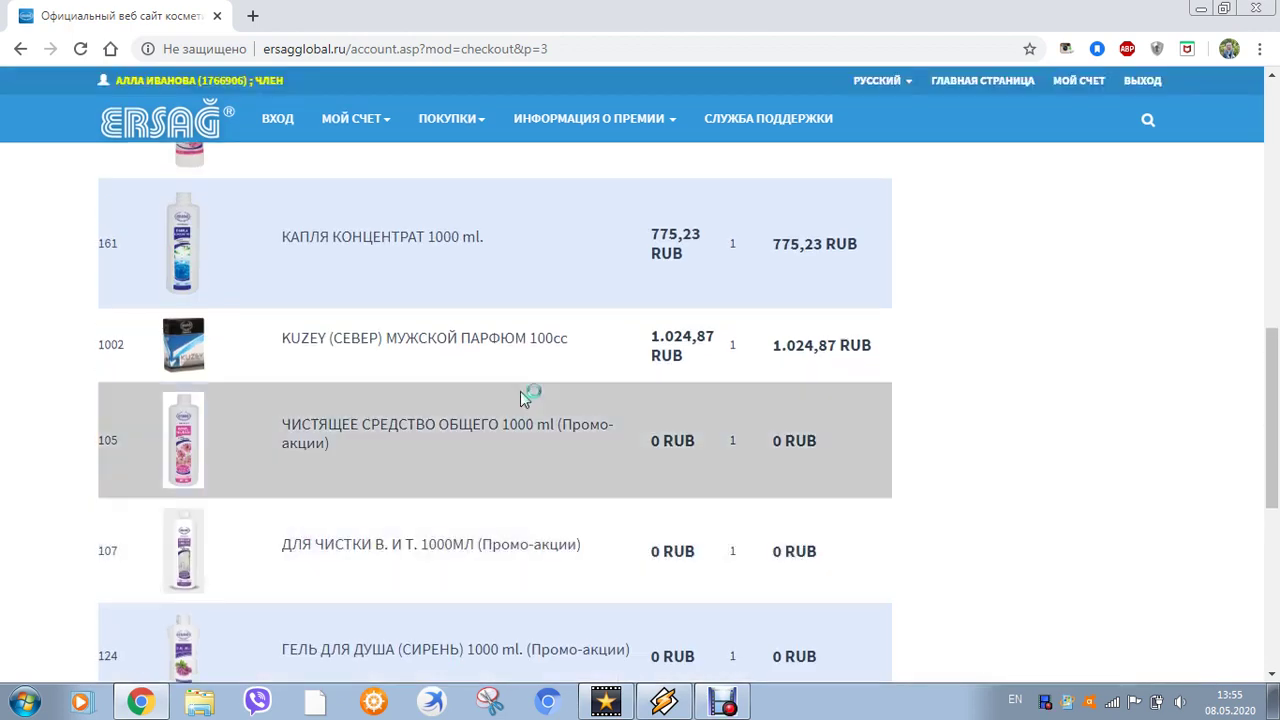
pyautogui.scroll(-1, 534, 451)
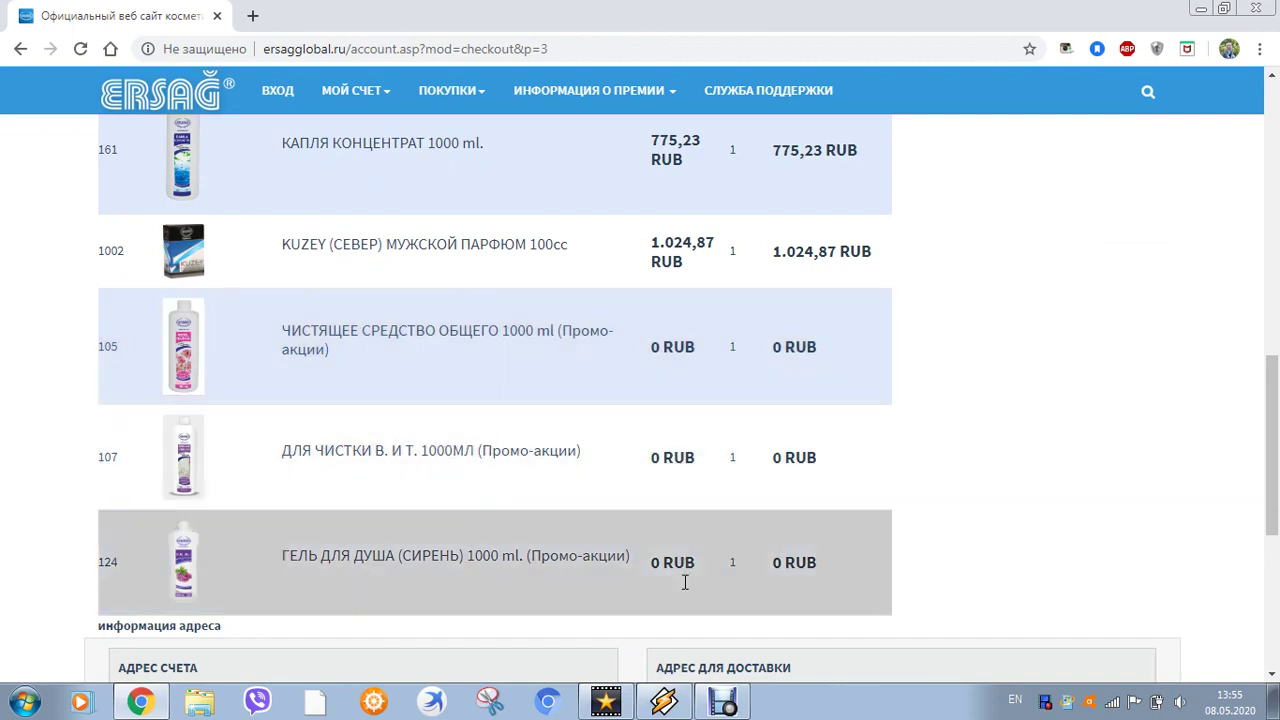
pyautogui.scroll(2, 800, 510)
pyautogui.scroll(-2, 951, 500)
pyautogui.scroll(5, 951, 500)
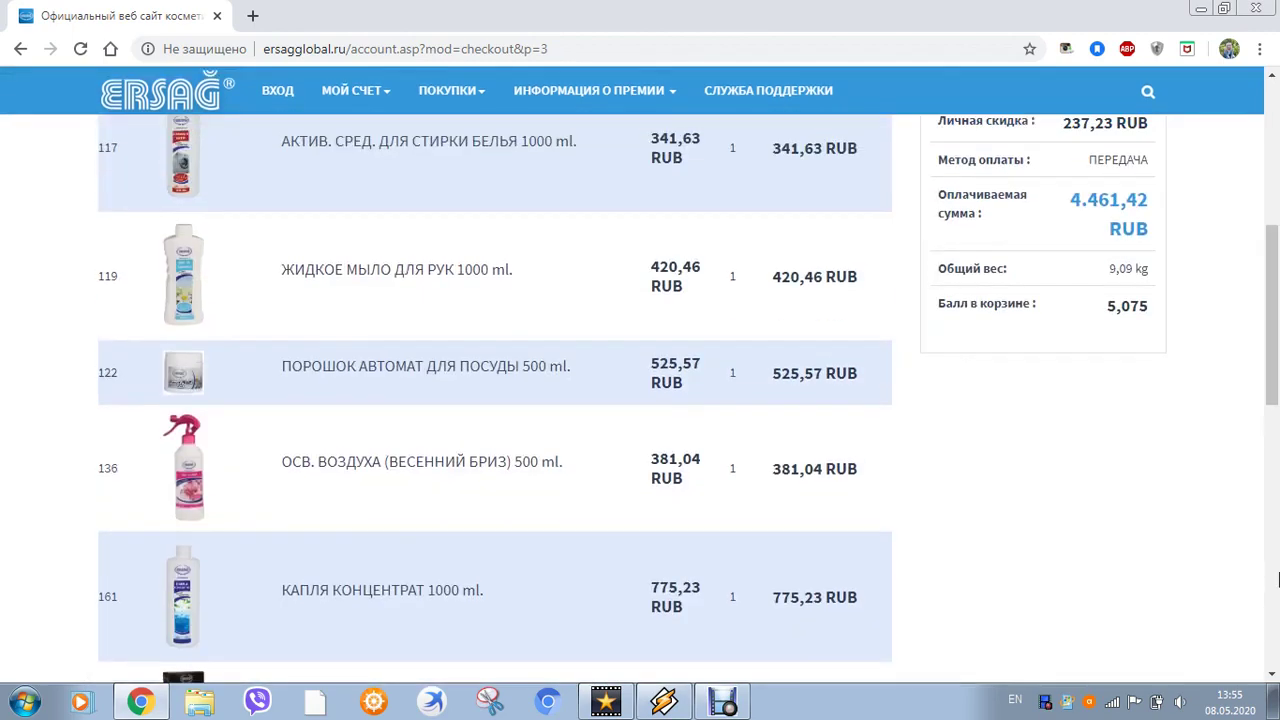
pyautogui.scroll(1, 689, 300)
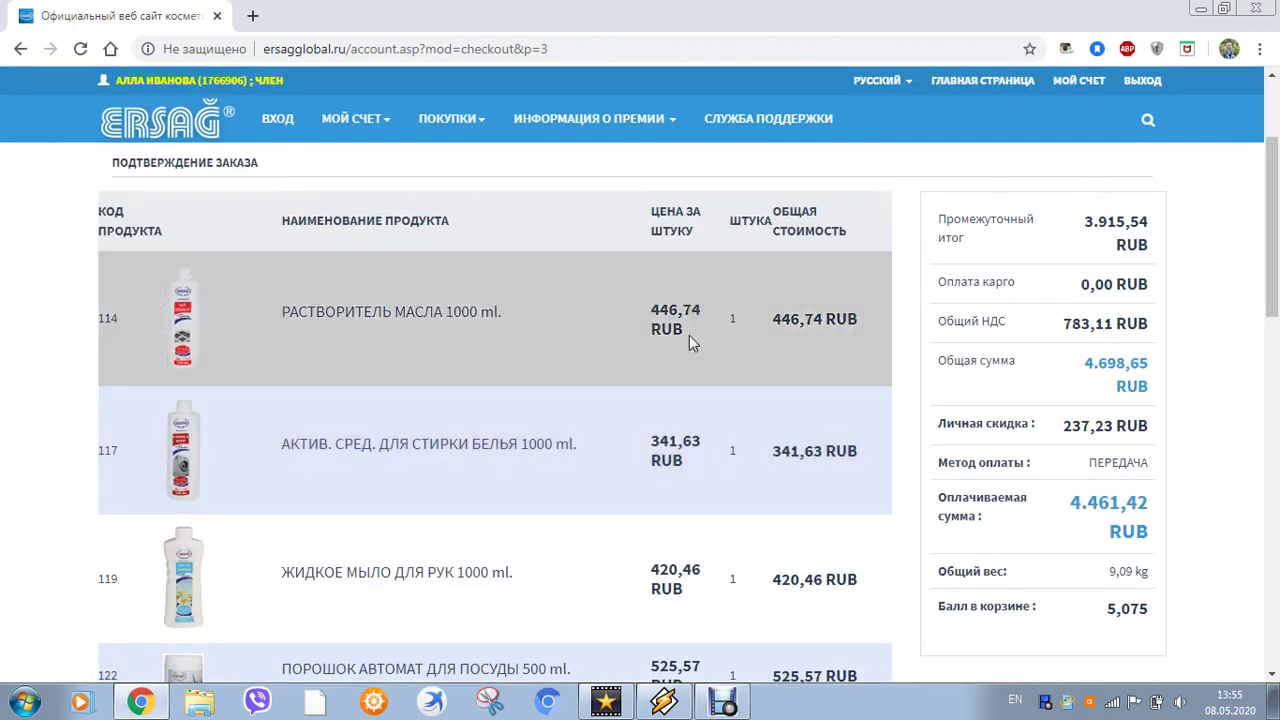
pyautogui.scroll(-1, 714, 424)
pyautogui.scroll(-2, 714, 424)
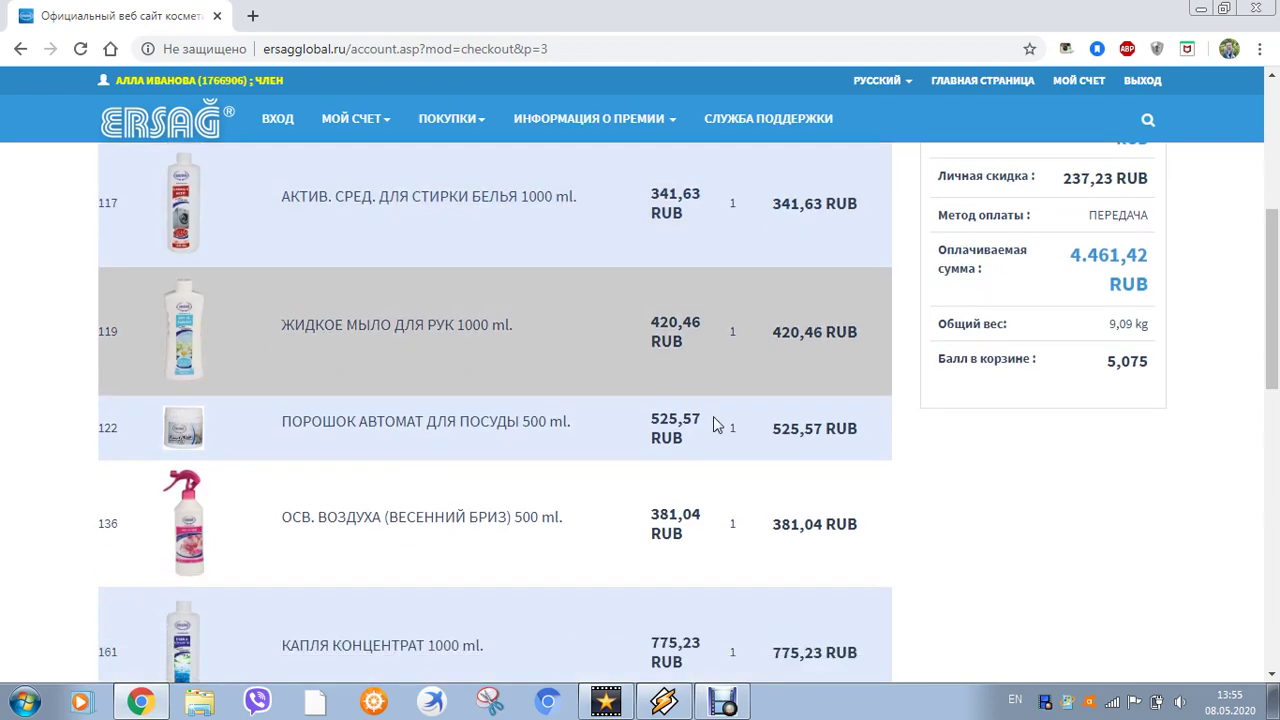
pyautogui.scroll(-3, 714, 424)
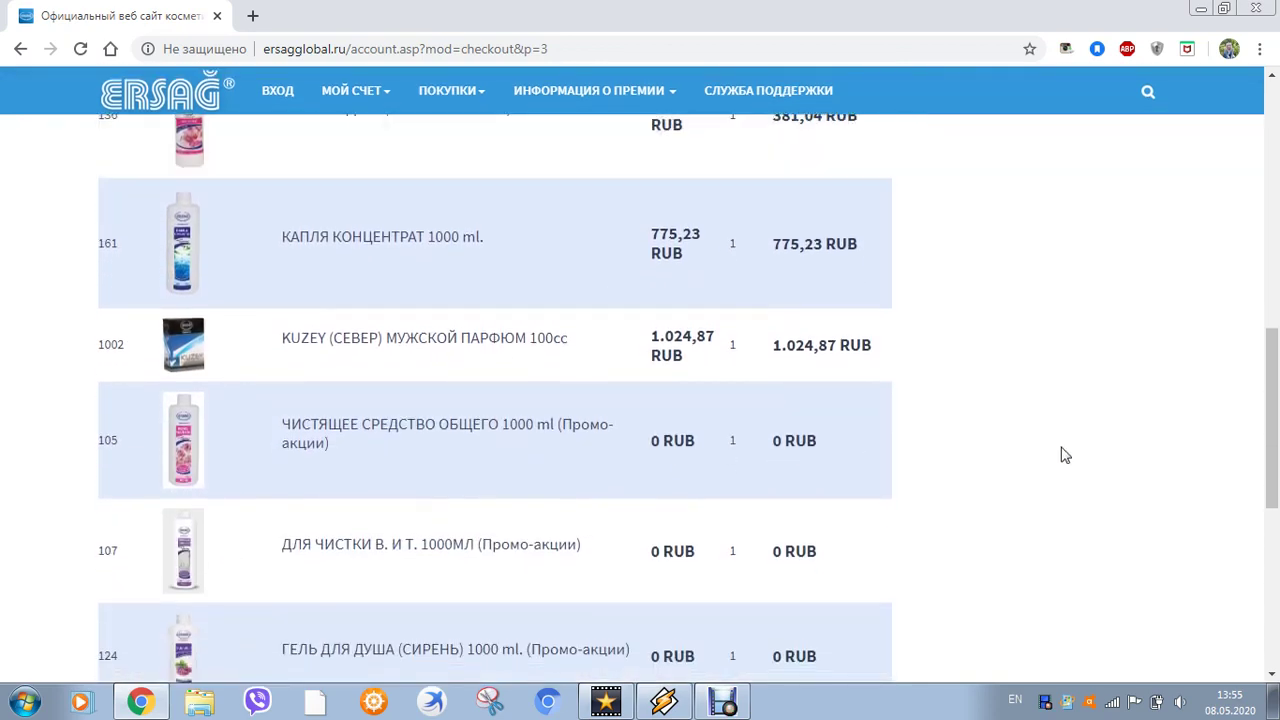
pyautogui.scroll(1, 1062, 453)
pyautogui.scroll(4, 1064, 452)
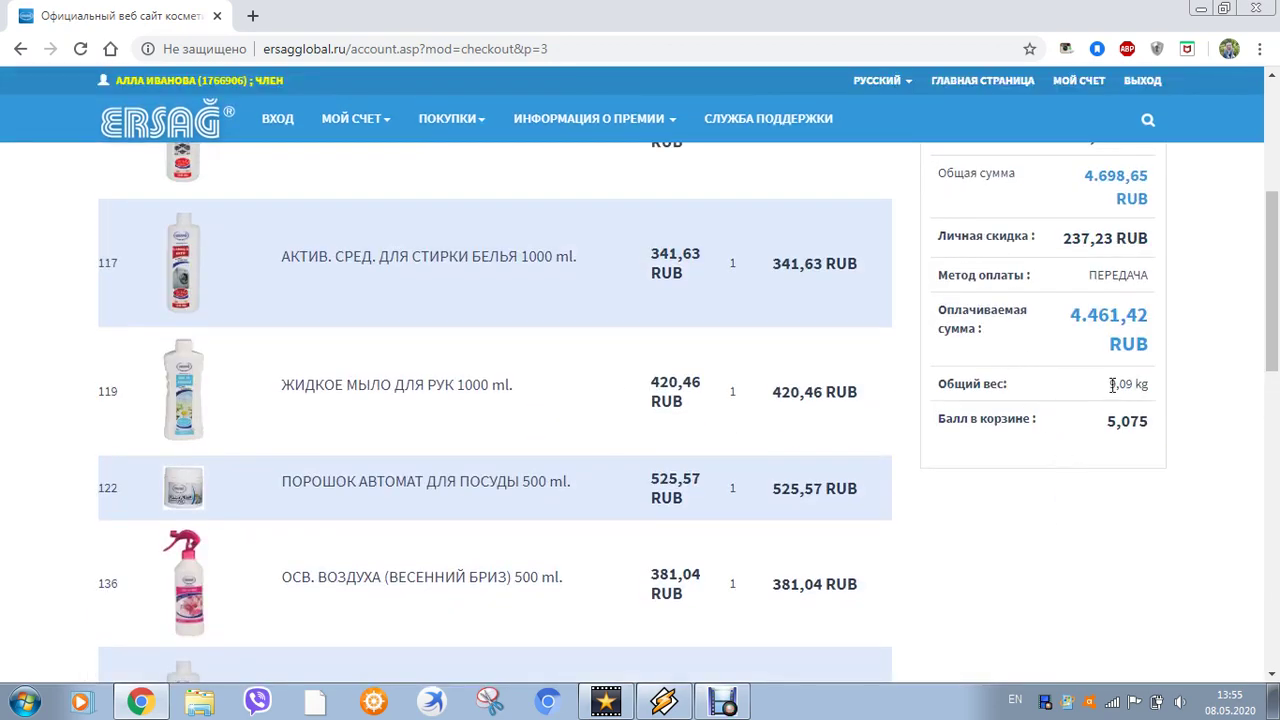
pyautogui.moveTo(1112, 385); pyautogui.dragTo(1189, 449)
pyautogui.click(1188, 450)
pyautogui.scroll(-2, 1123, 591)
pyautogui.scroll(2, 1112, 455)
pyautogui.moveTo(1090, 317); pyautogui.dragTo(1196, 366)
pyautogui.click(1150, 582)
pyautogui.scroll(-15, 1057, 431)
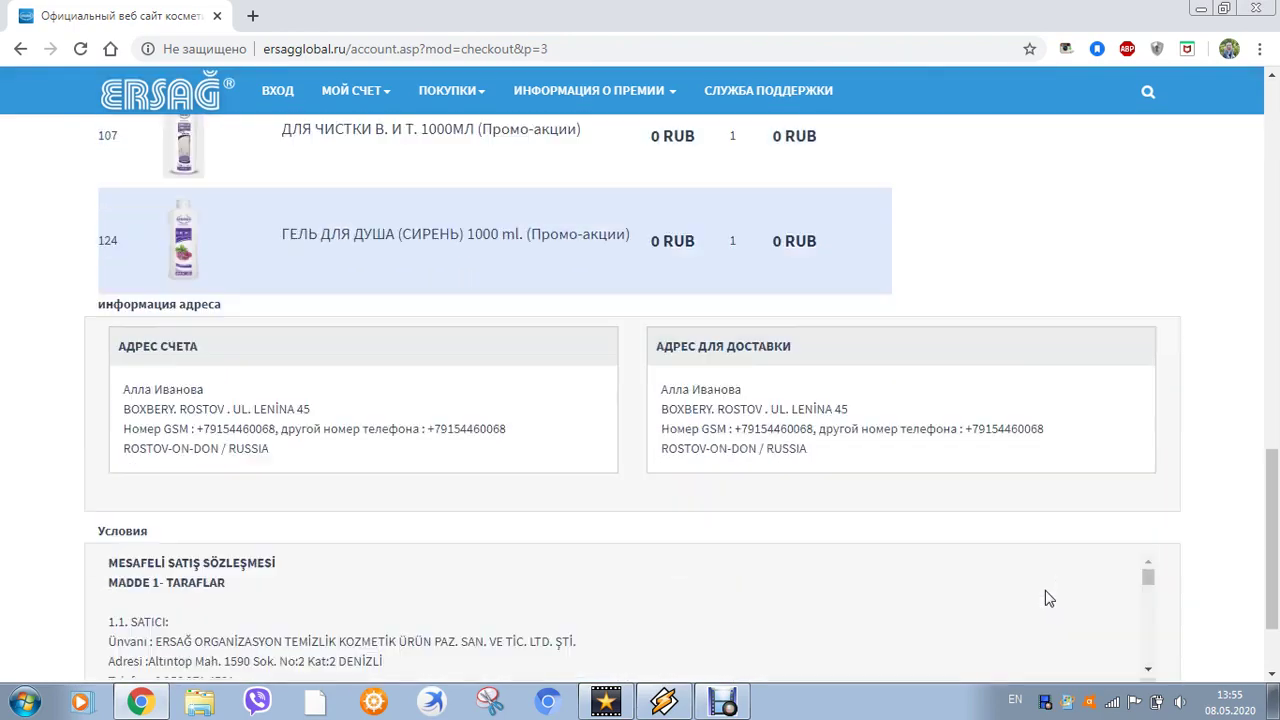
pyautogui.scroll(-5, 1030, 525)
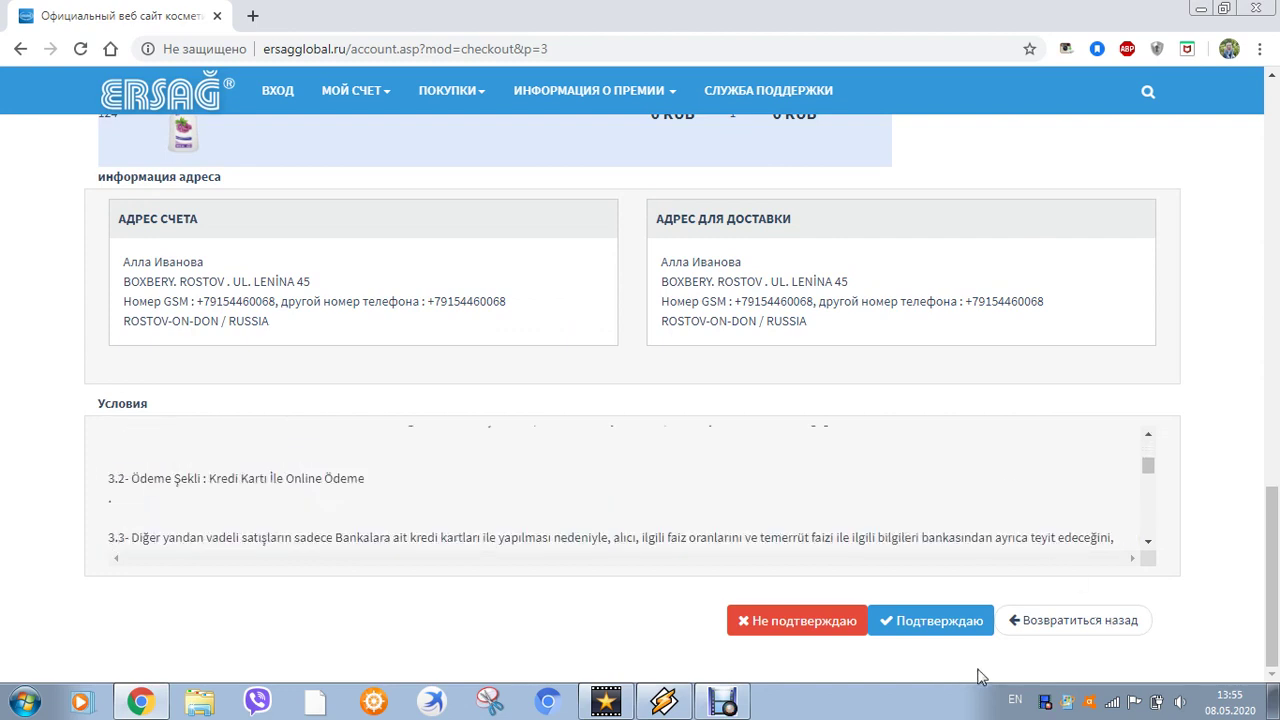
# Confirm the order with Подтверждаю and check the 10-12 working days delivery note
pyautogui.click(932, 632)
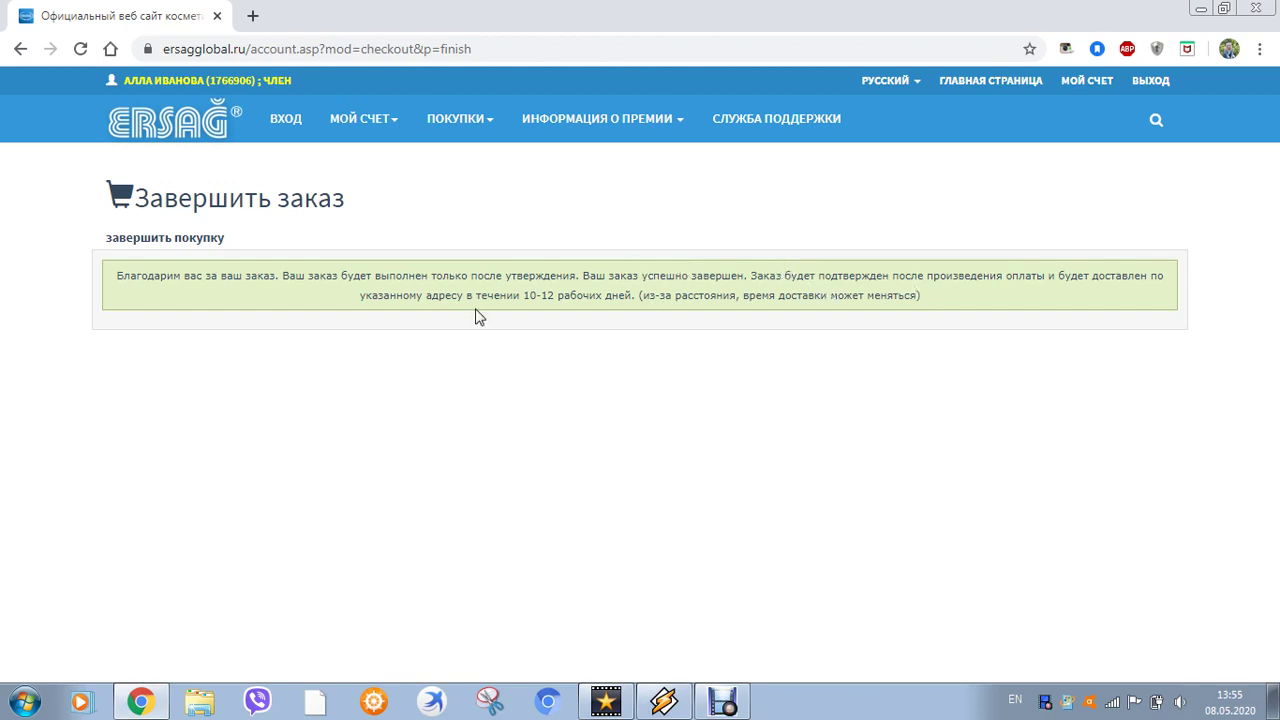
pyautogui.moveTo(523, 297); pyautogui.dragTo(618, 297)
pyautogui.click(703, 370)
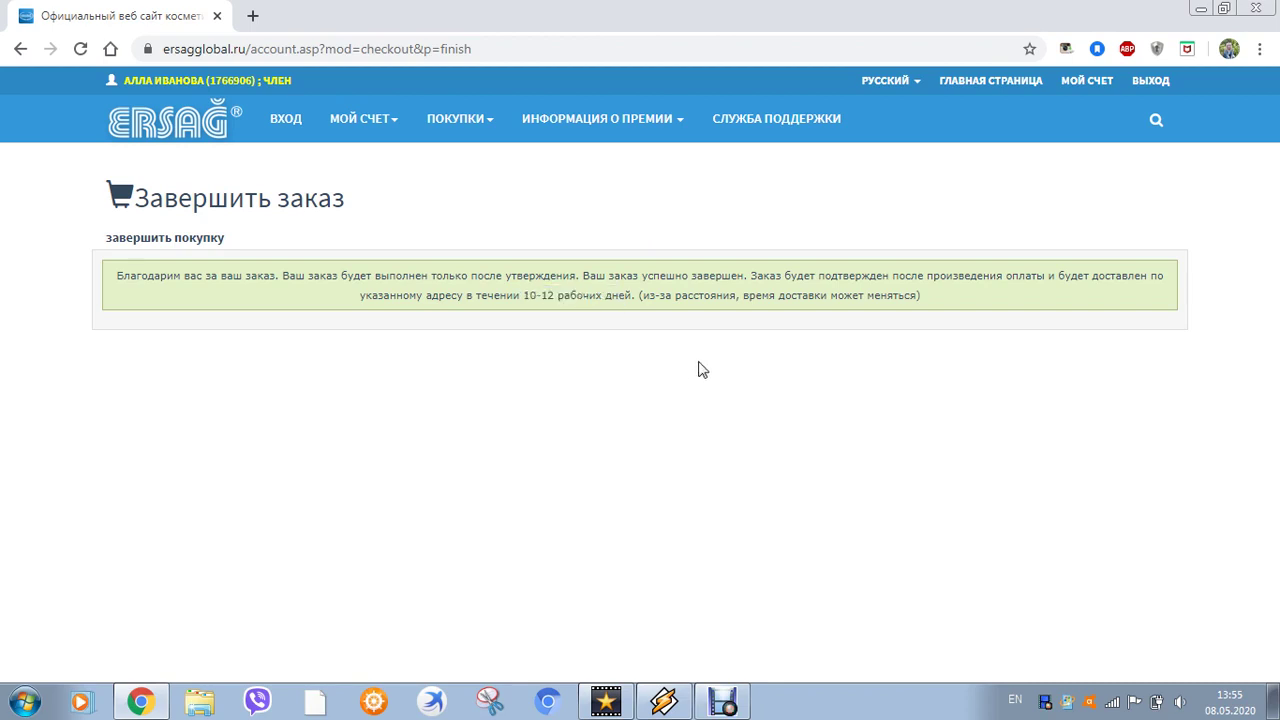